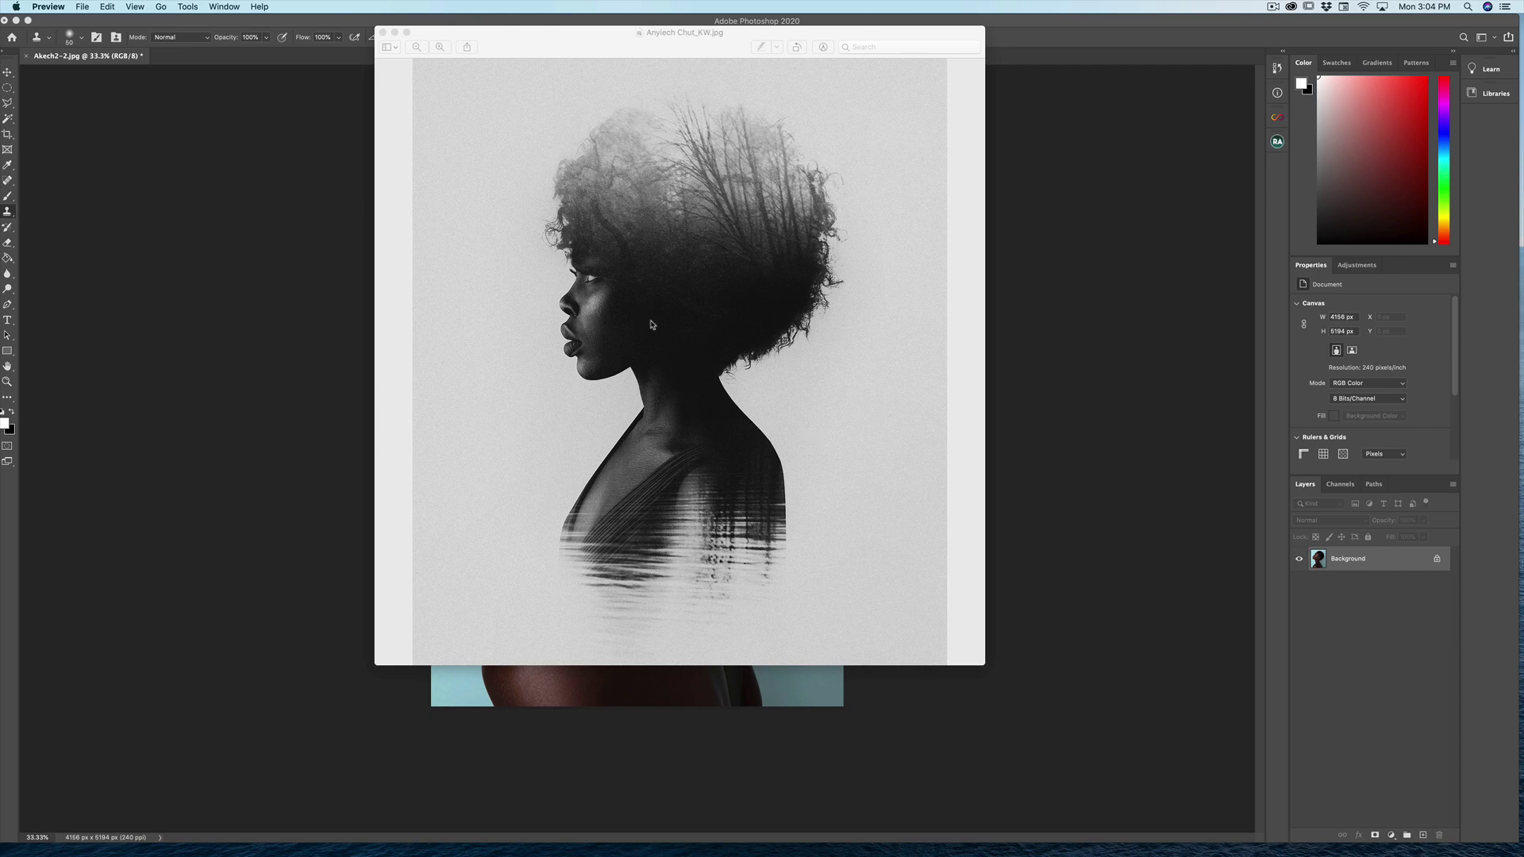
Close the black-and-white double exposure reference image in Preview.
left_click(382, 33)
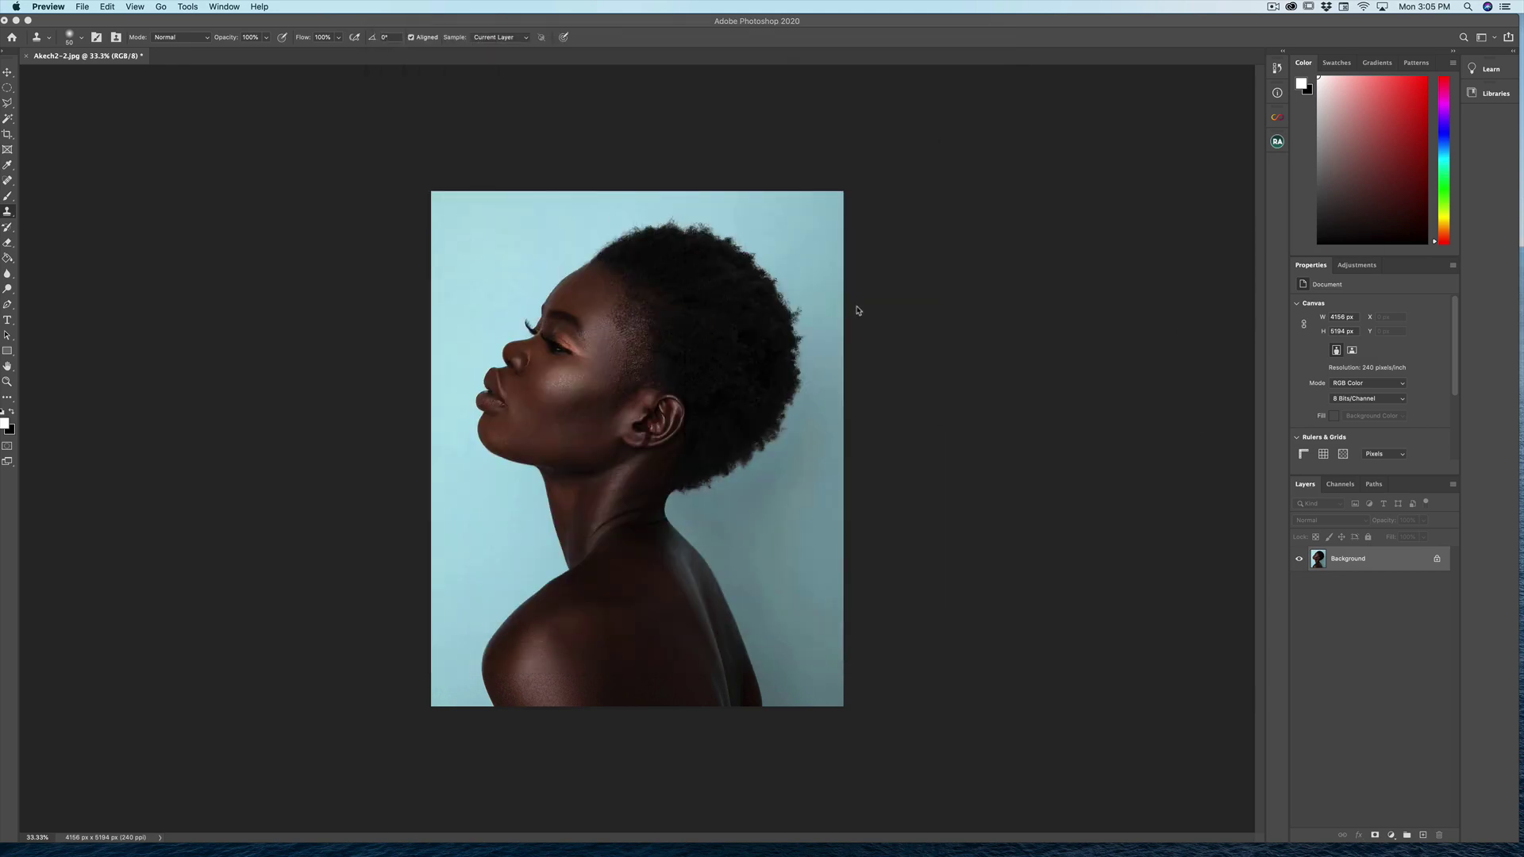
Bring Photoshop to the front, showing the blue-background profile portrait document.
left_click(865, 313)
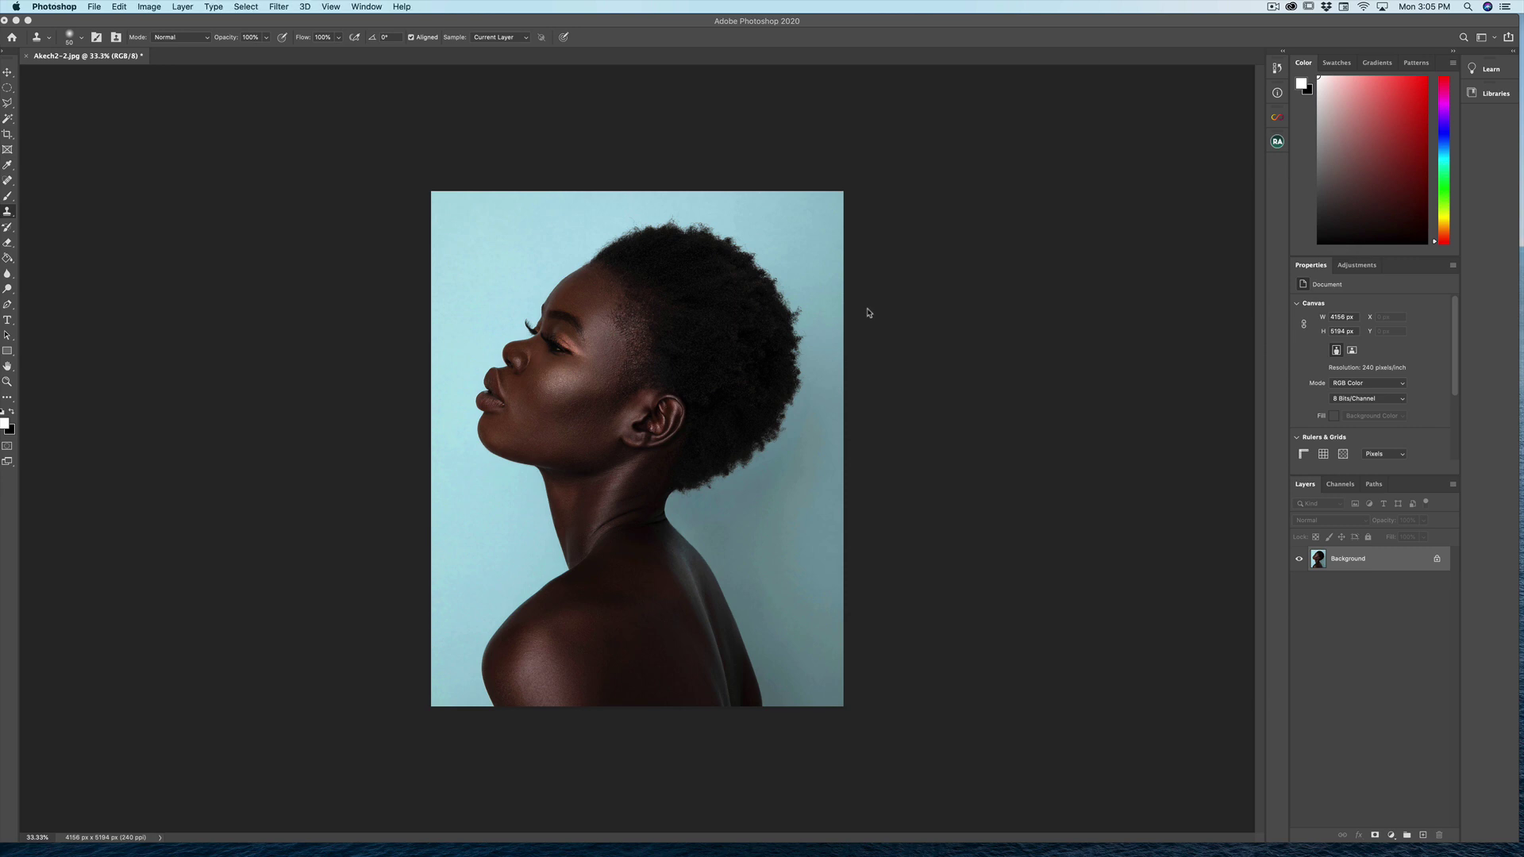
Select the woman with Select Subject and turn the selection into a layer mask.
left_click(246, 7)
left_click(331, 152)
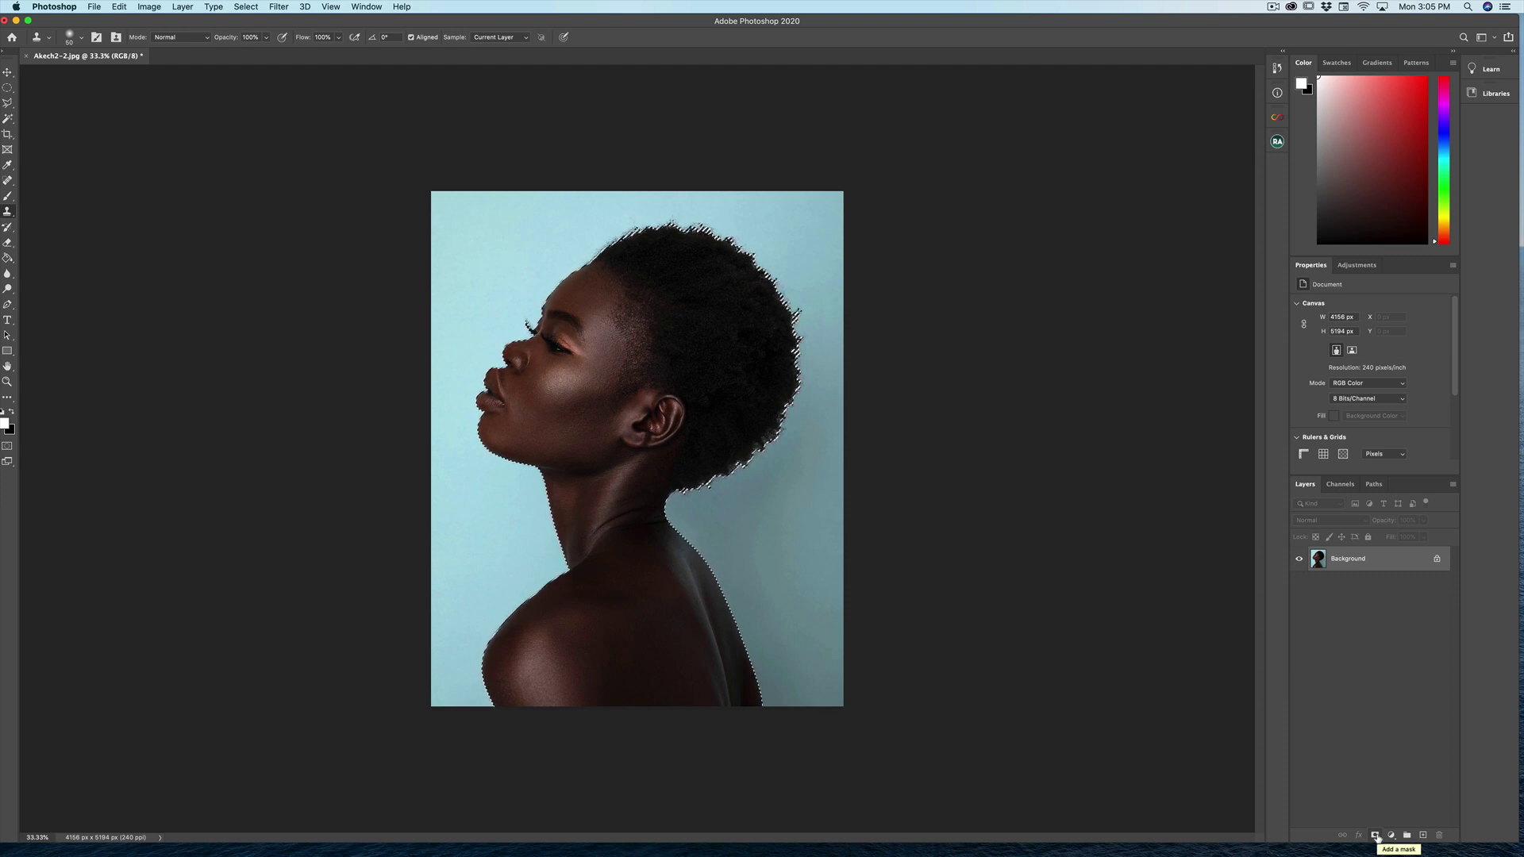
left_click(1376, 835)
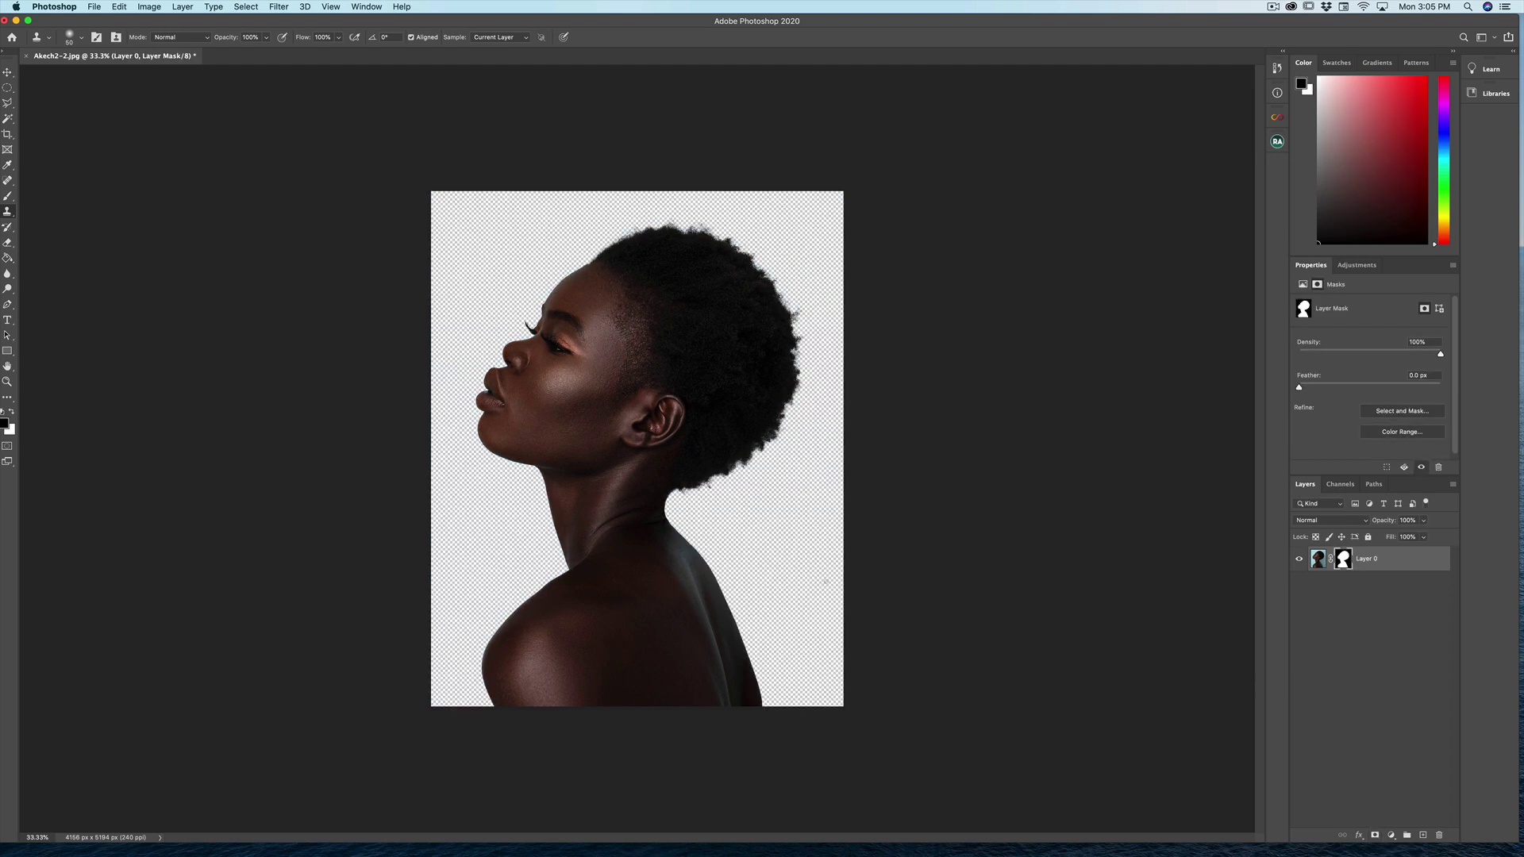
Add Layer 1 below Layer 0, fill it white, then reselect Layer 0.
left_click(176, 6)
mouse_move(206, 34)
left_click(377, 33)
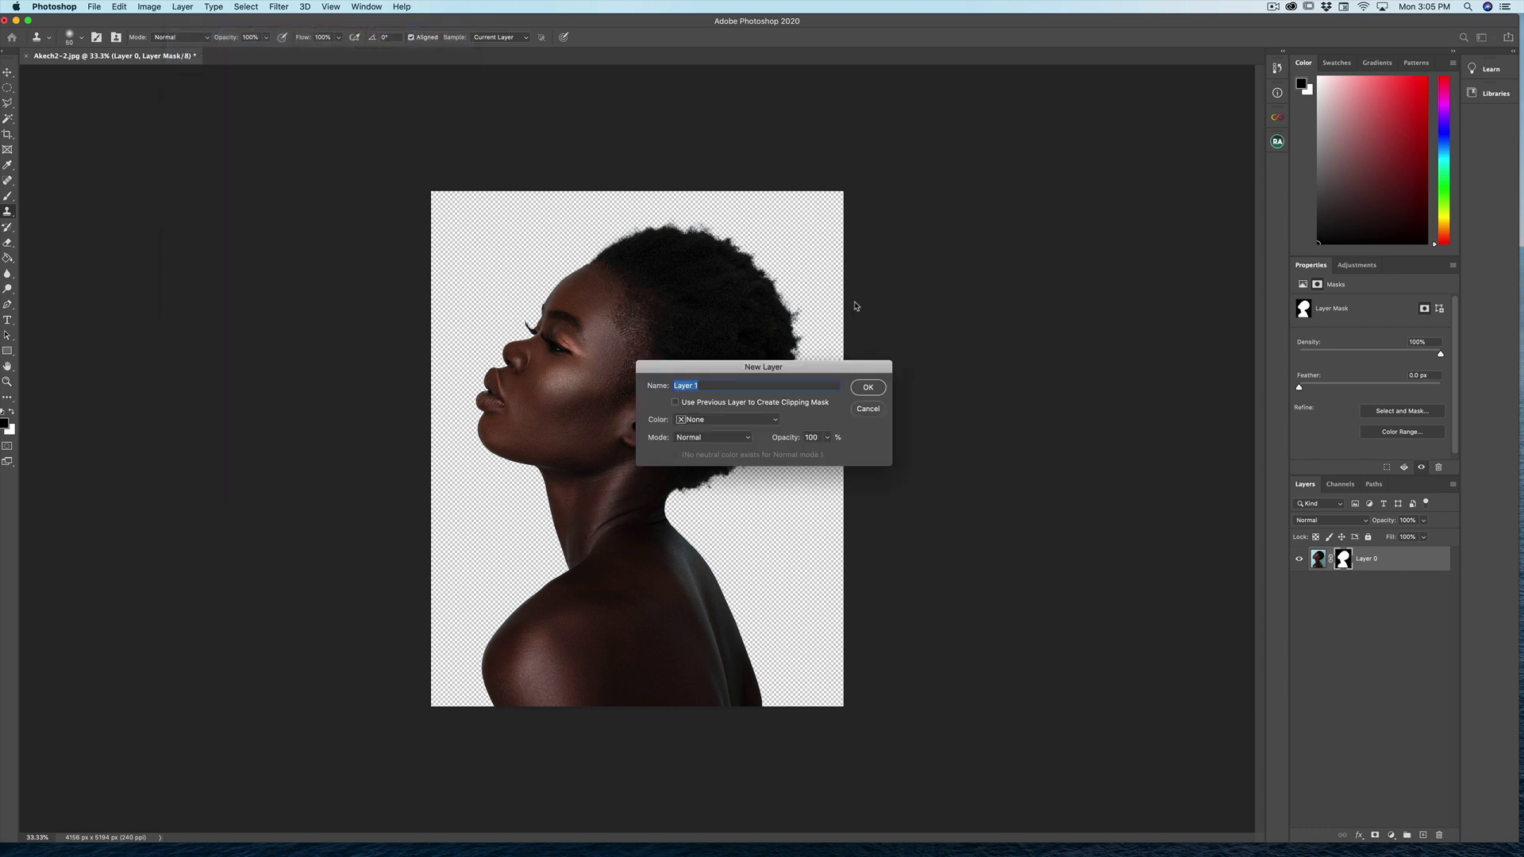
left_click(868, 388)
left_click_drag(1373, 559, 1374, 596)
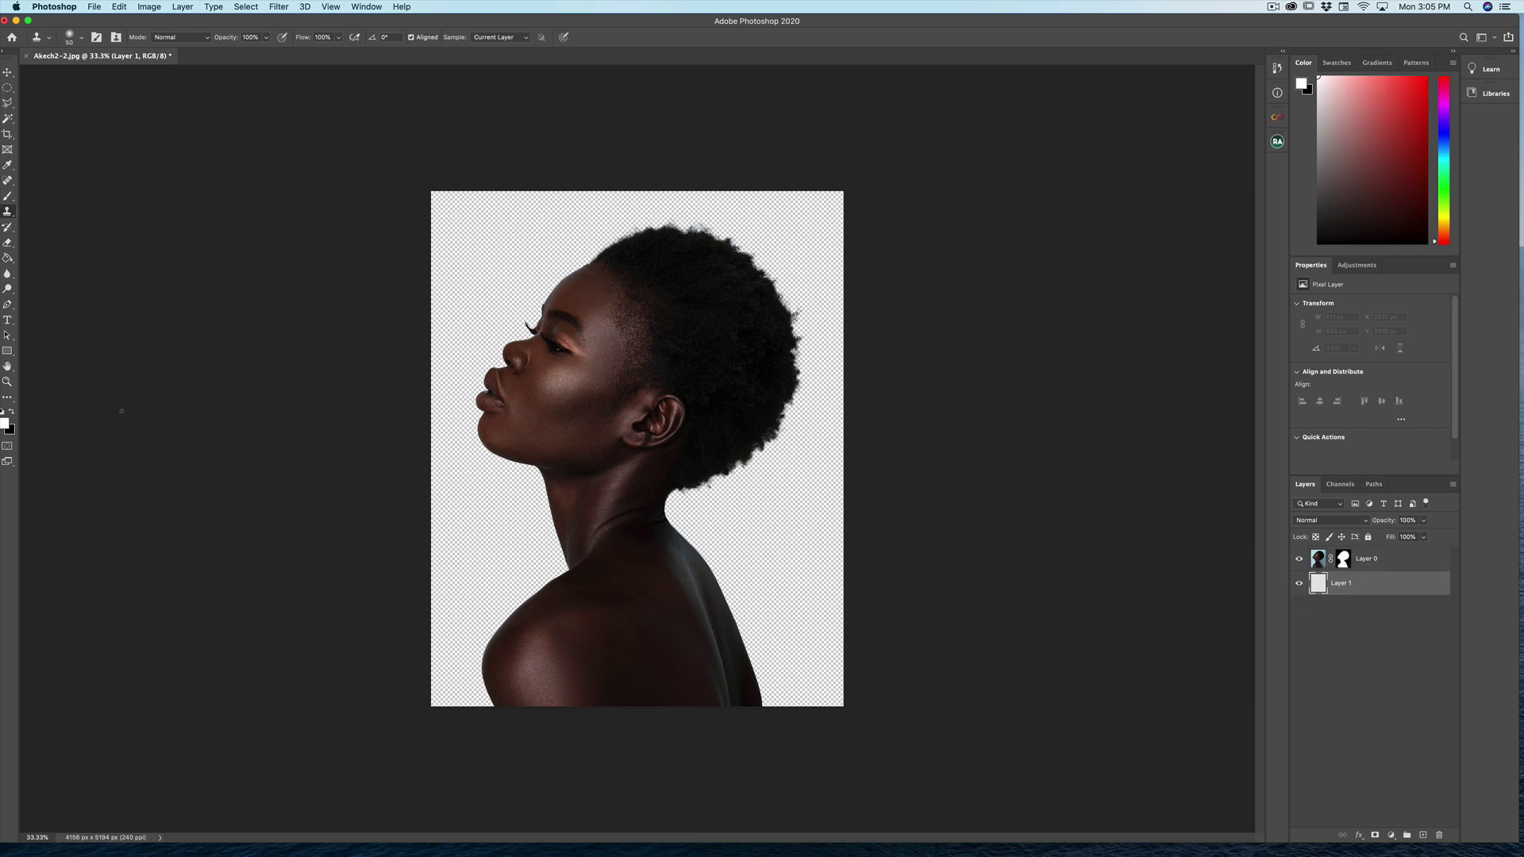
left_click(8, 258)
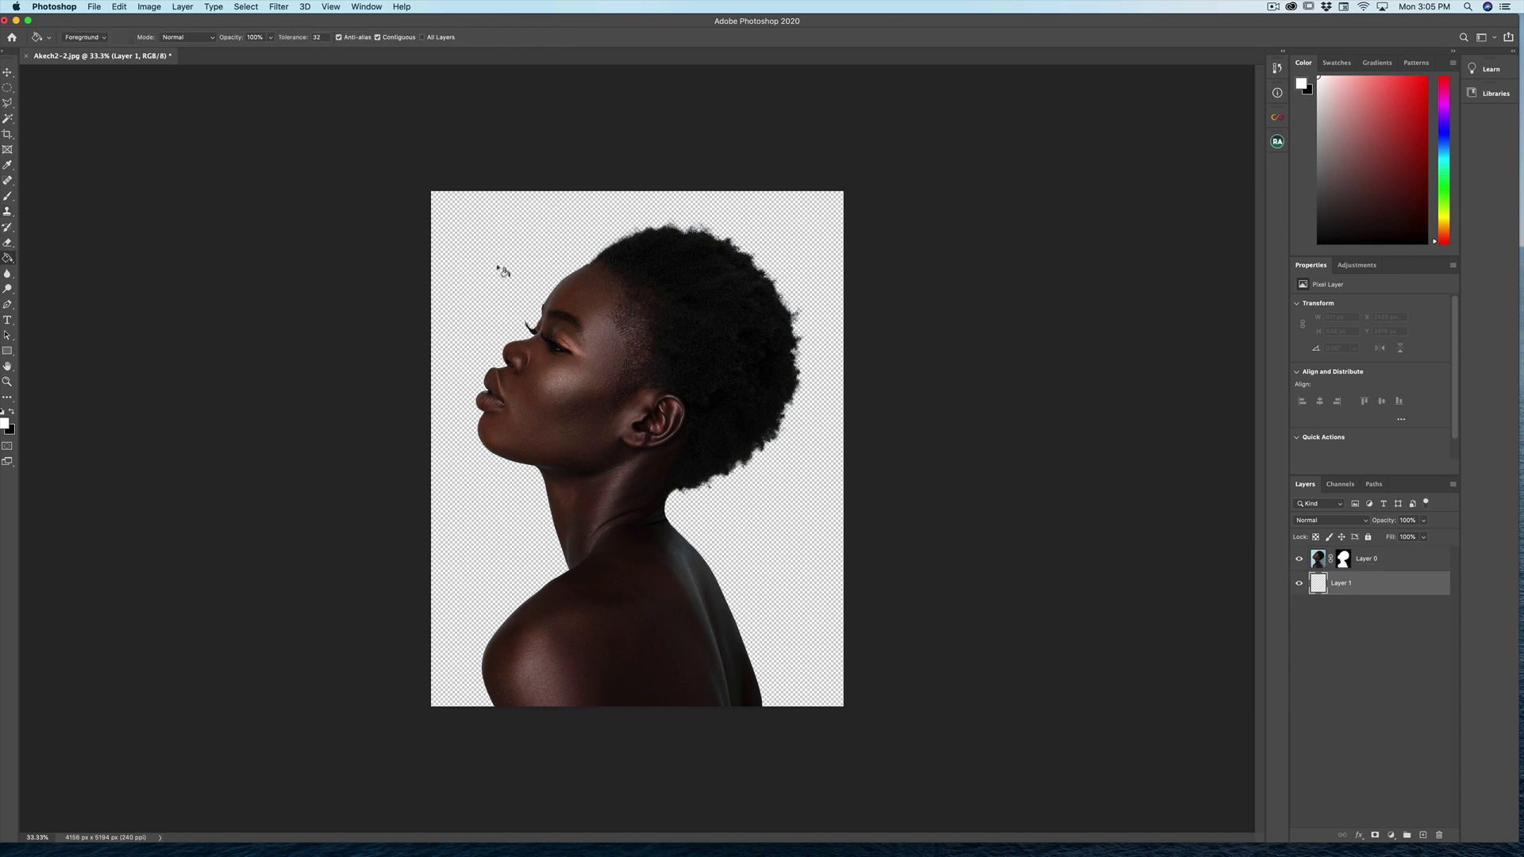
left_click(557, 287)
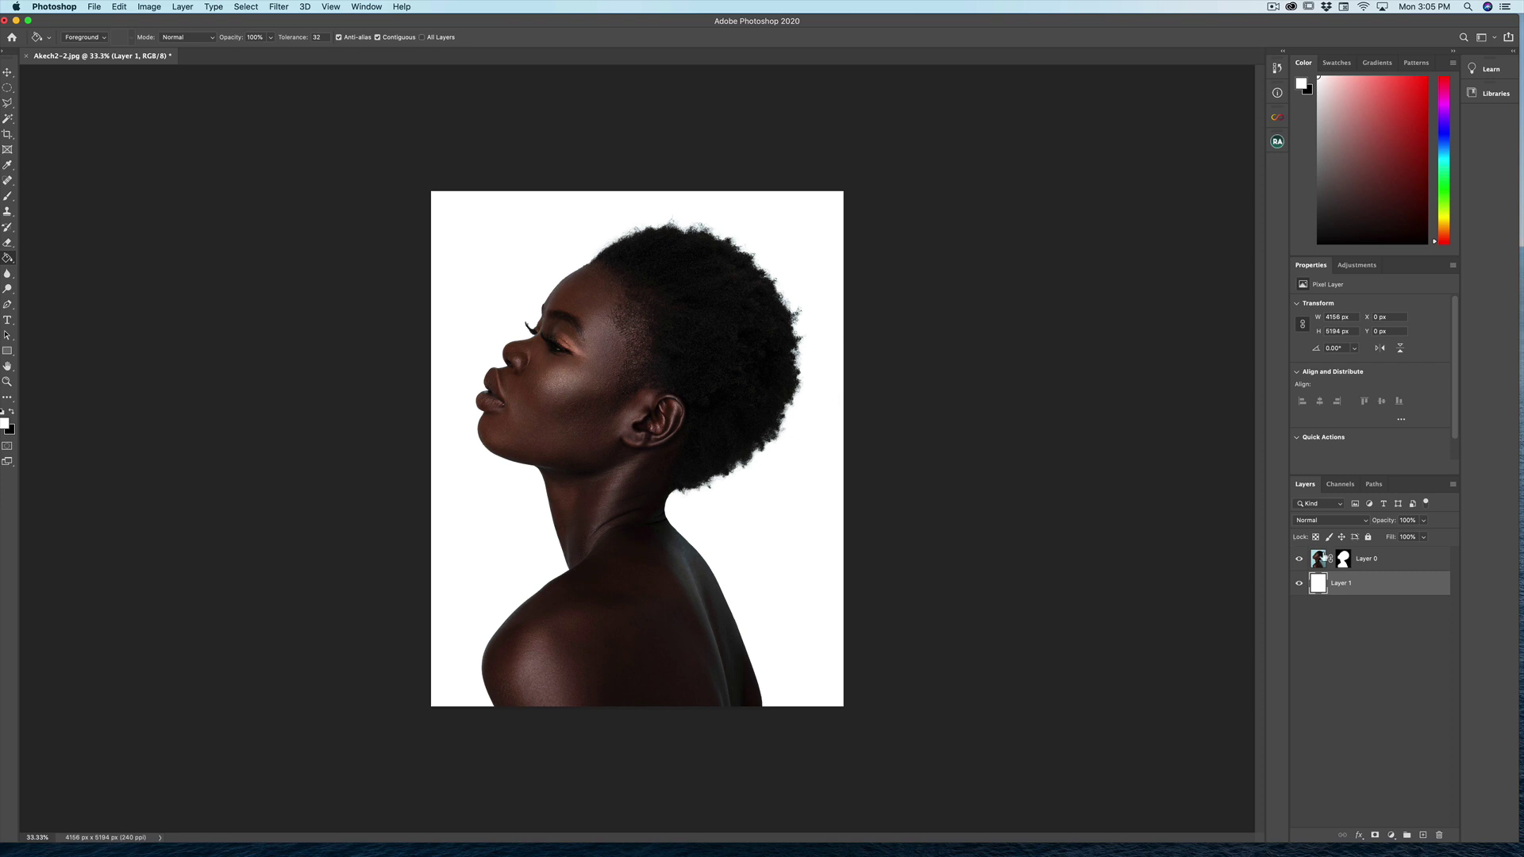
left_click(1318, 560)
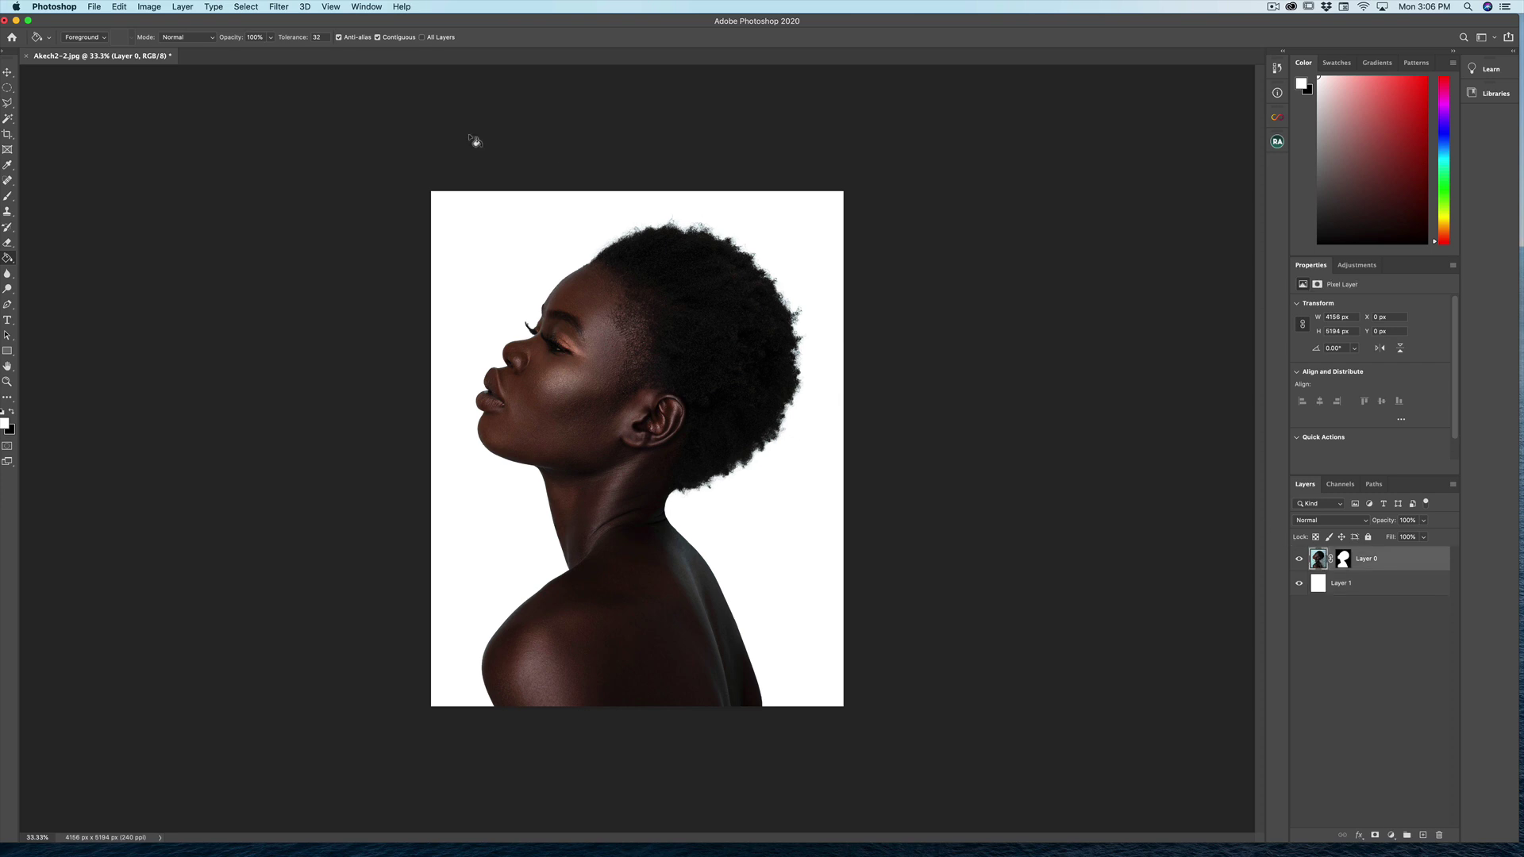
Desaturate the portrait on Layer 0.
left_click(144, 6)
mouse_move(168, 39)
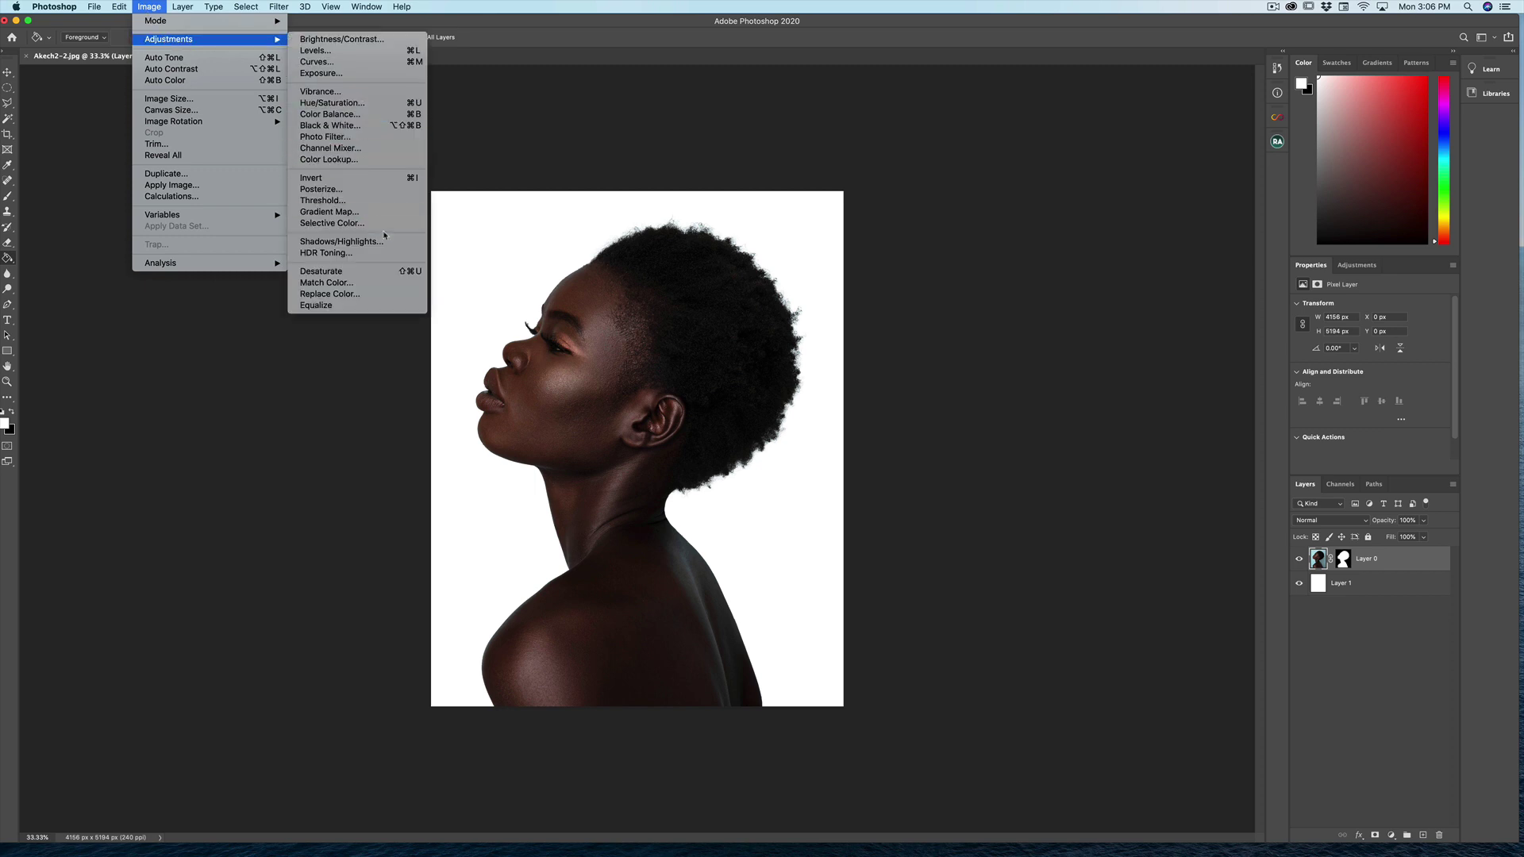
left_click(368, 274)
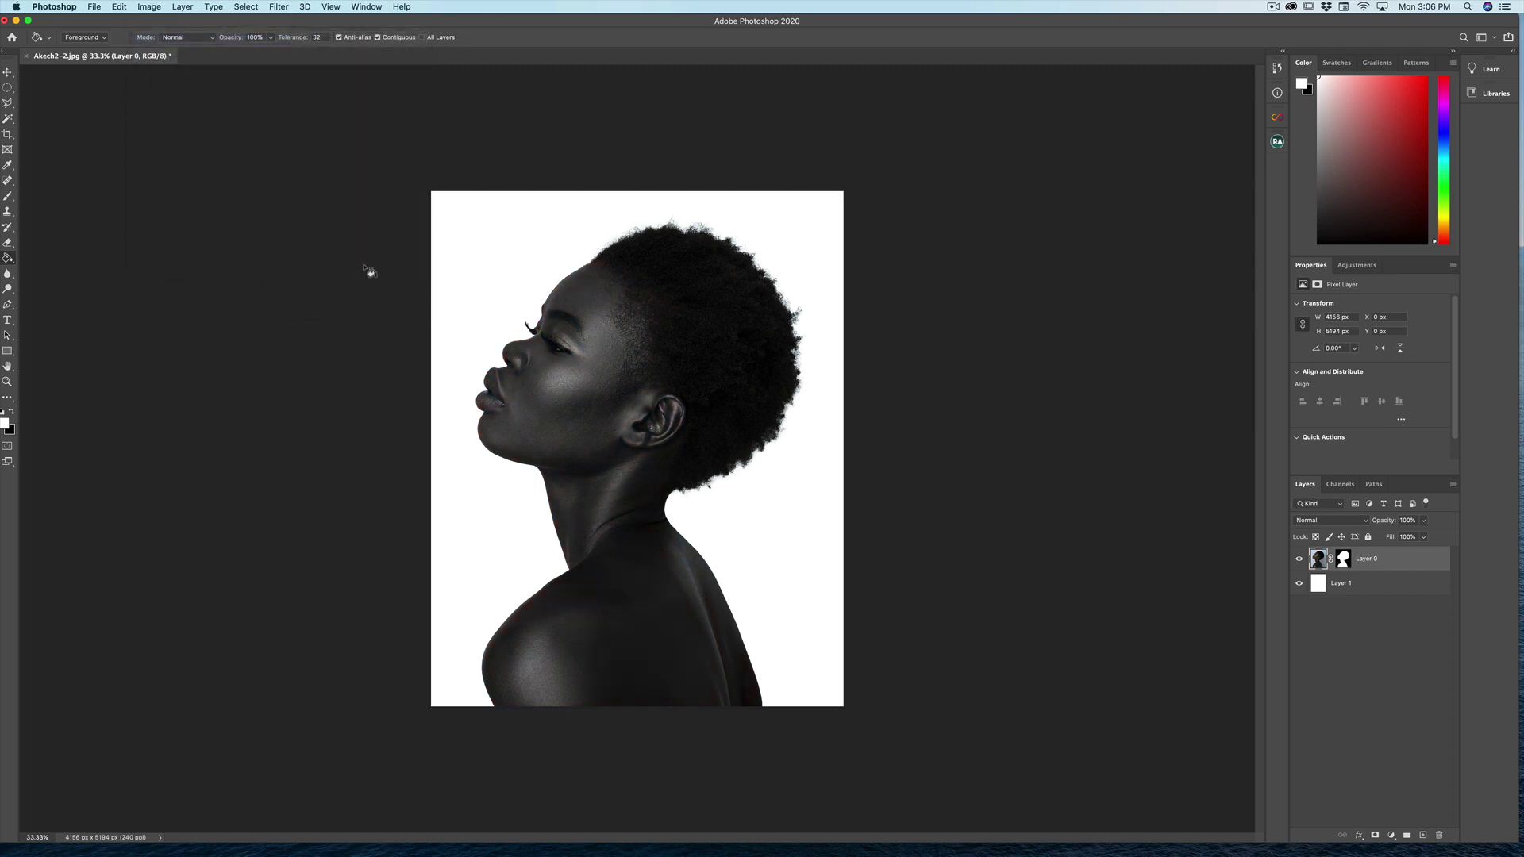
Apply a Curves adjustment raising the highlights and slightly darkening the shadows.
left_click(146, 6)
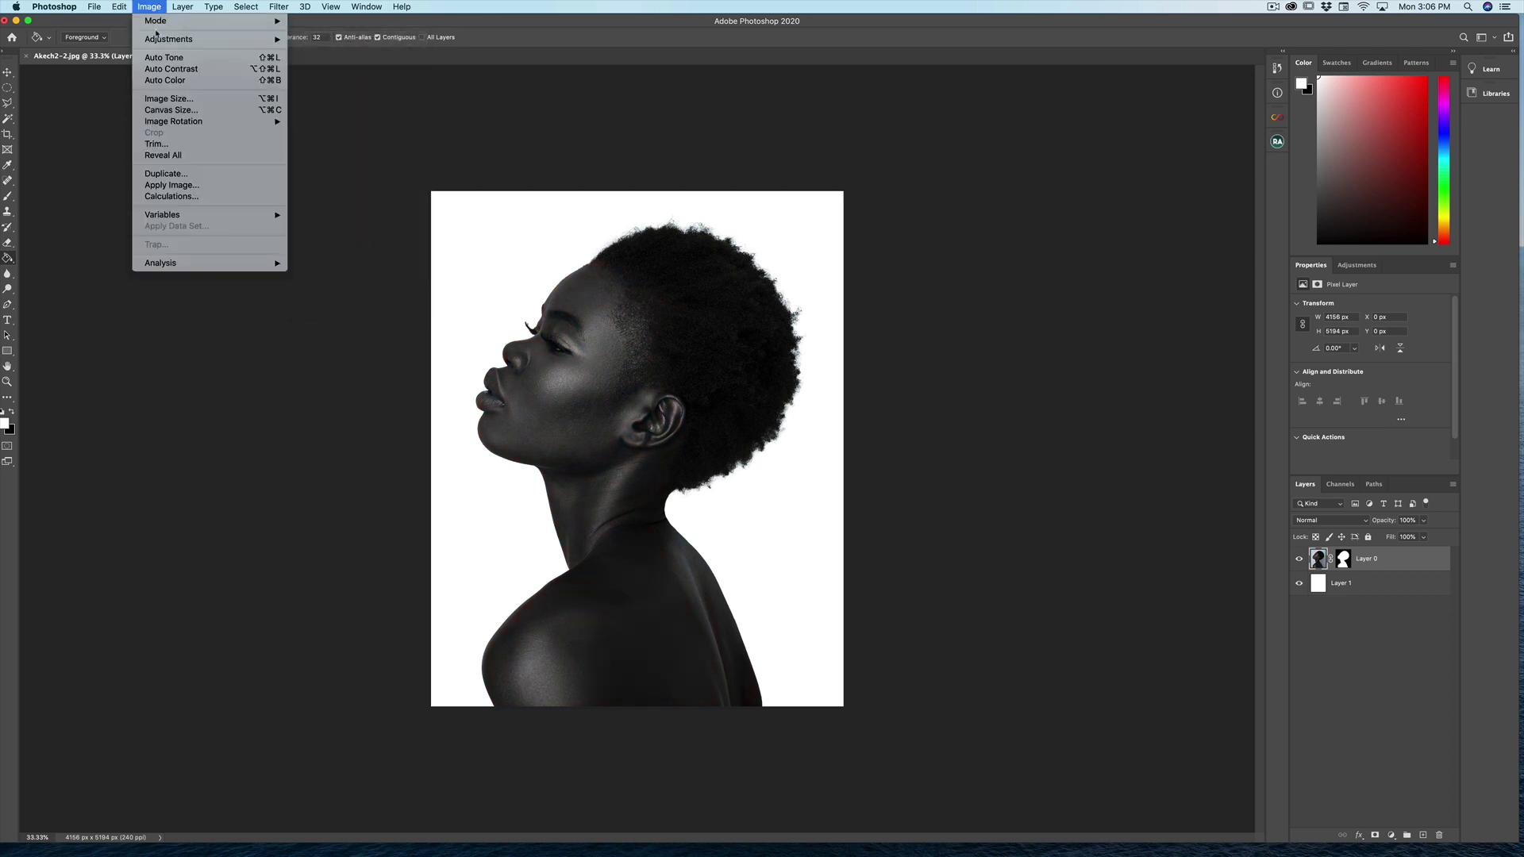
mouse_move(169, 39)
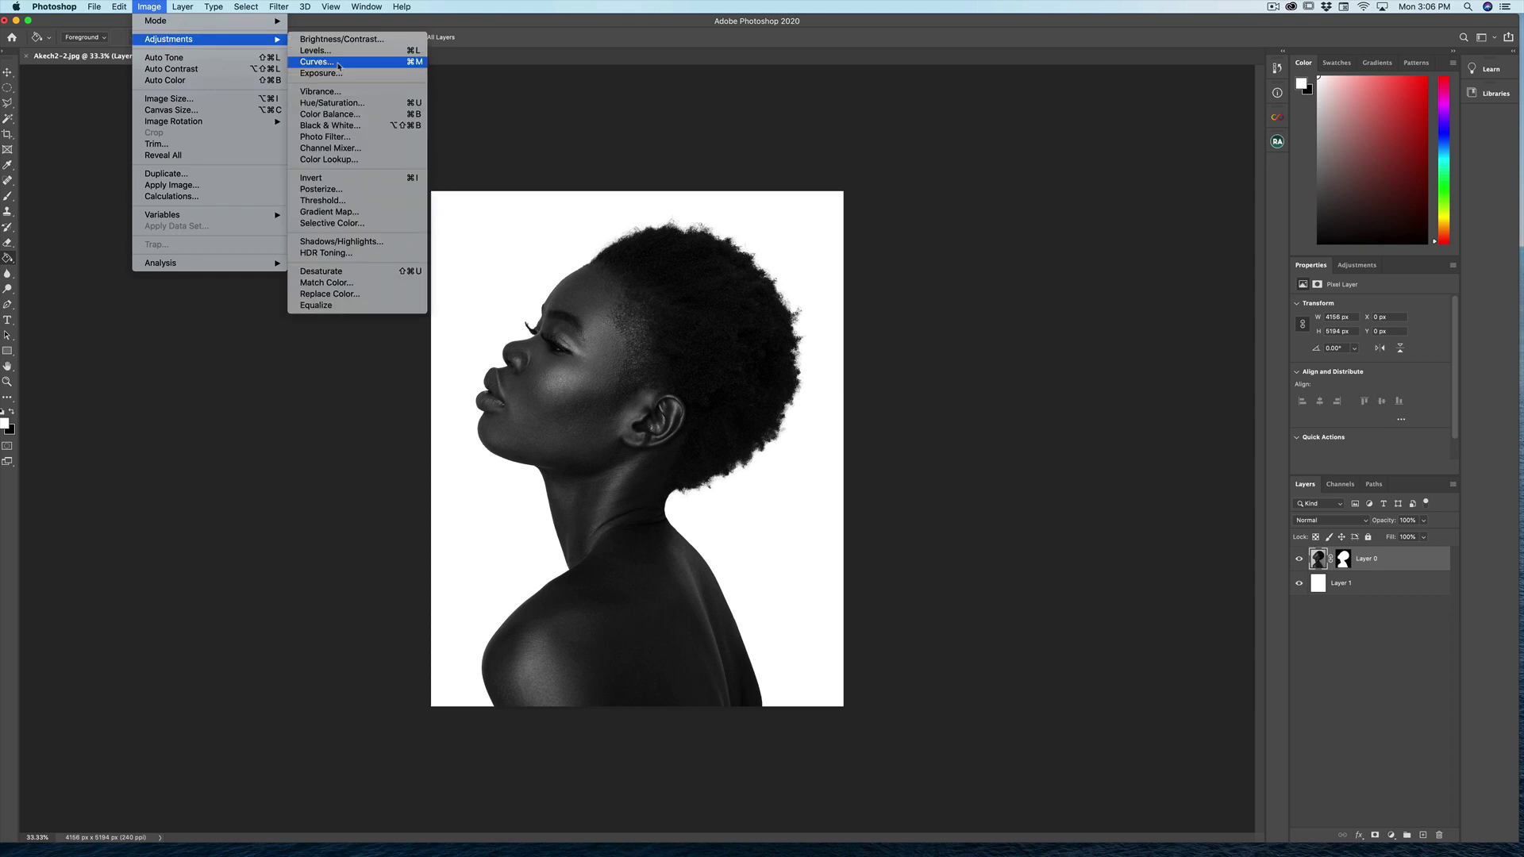
left_click(339, 63)
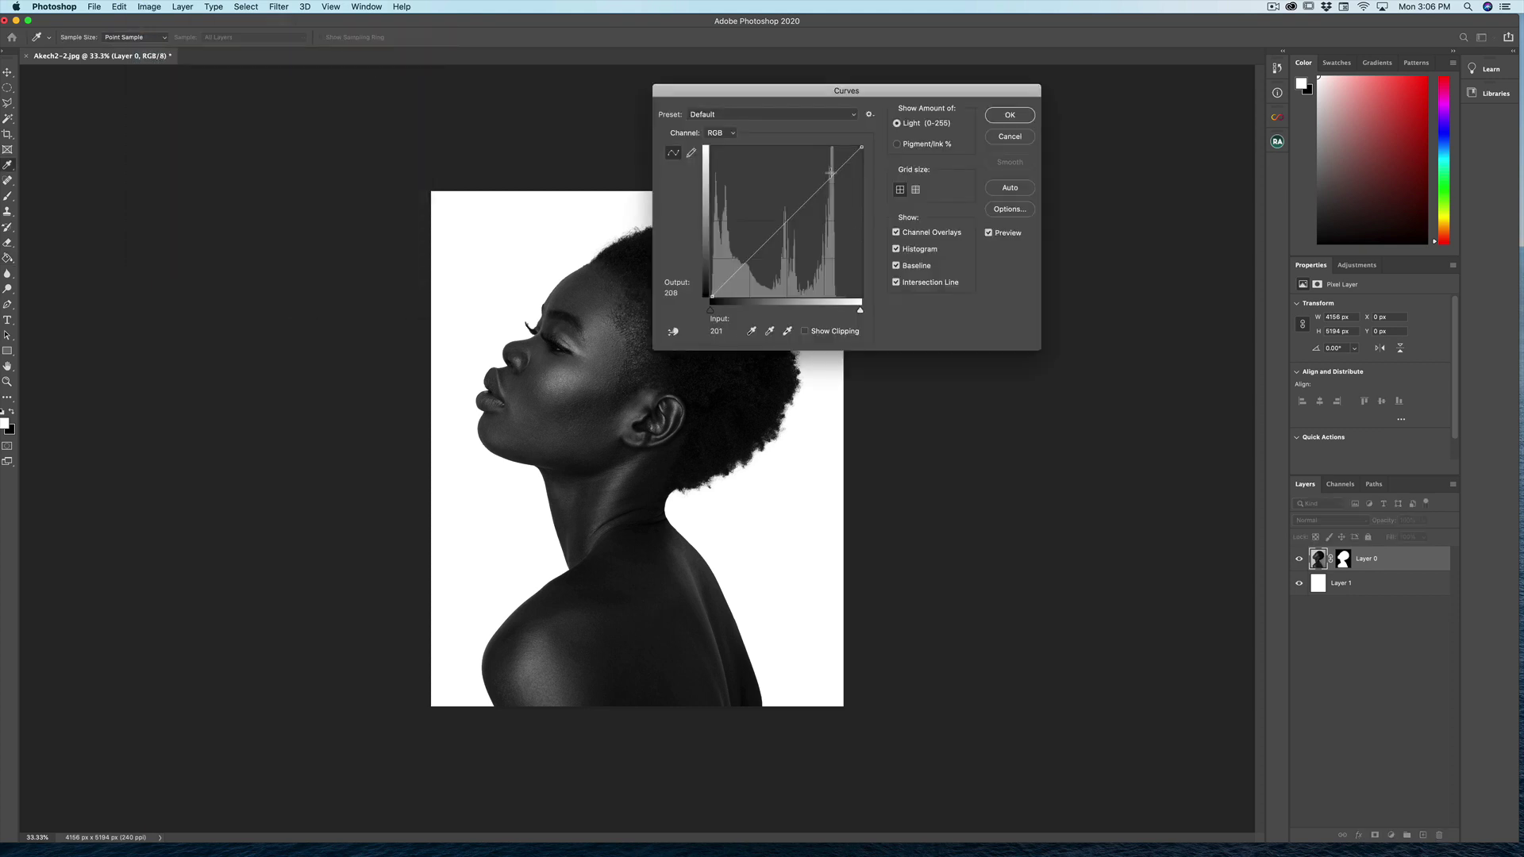
left_click_drag(830, 173, 829, 169)
left_click_drag(758, 248, 761, 259)
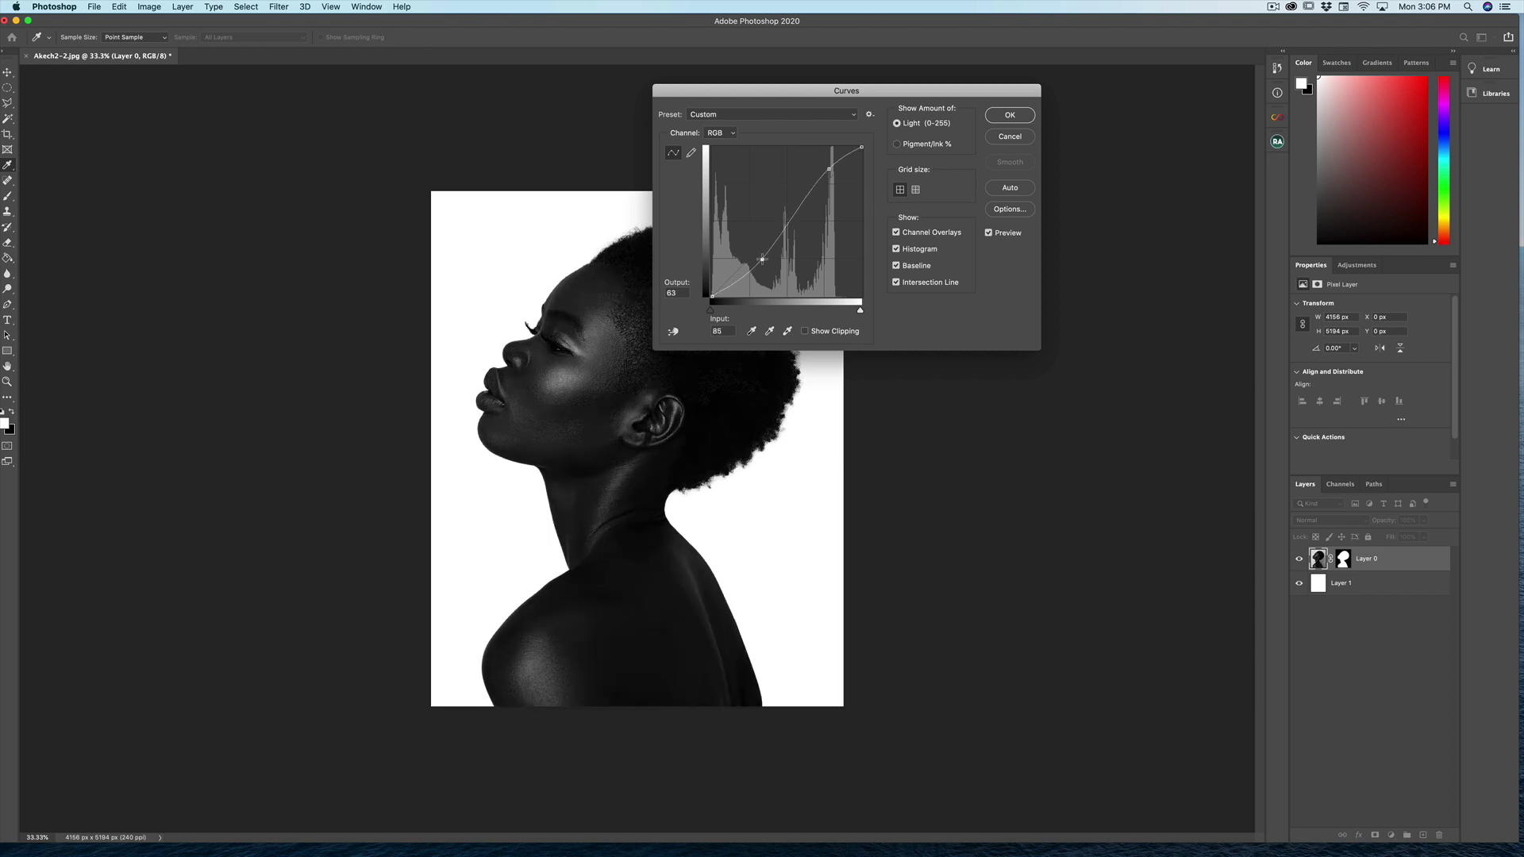
left_click(1019, 119)
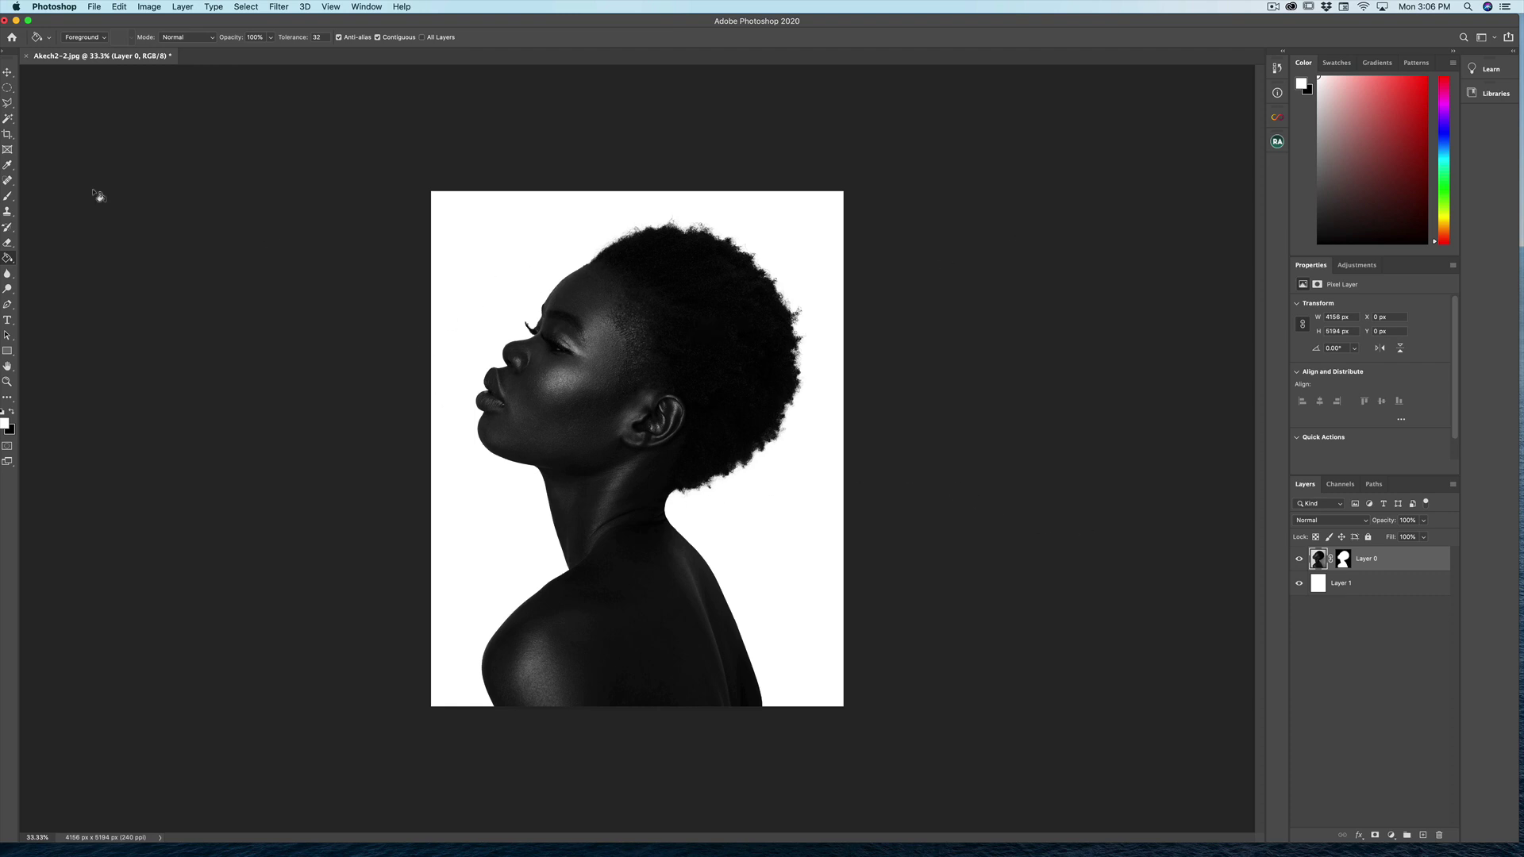
Enlarge the canvas evenly on all sides with the Crop tool.
left_click(7, 134)
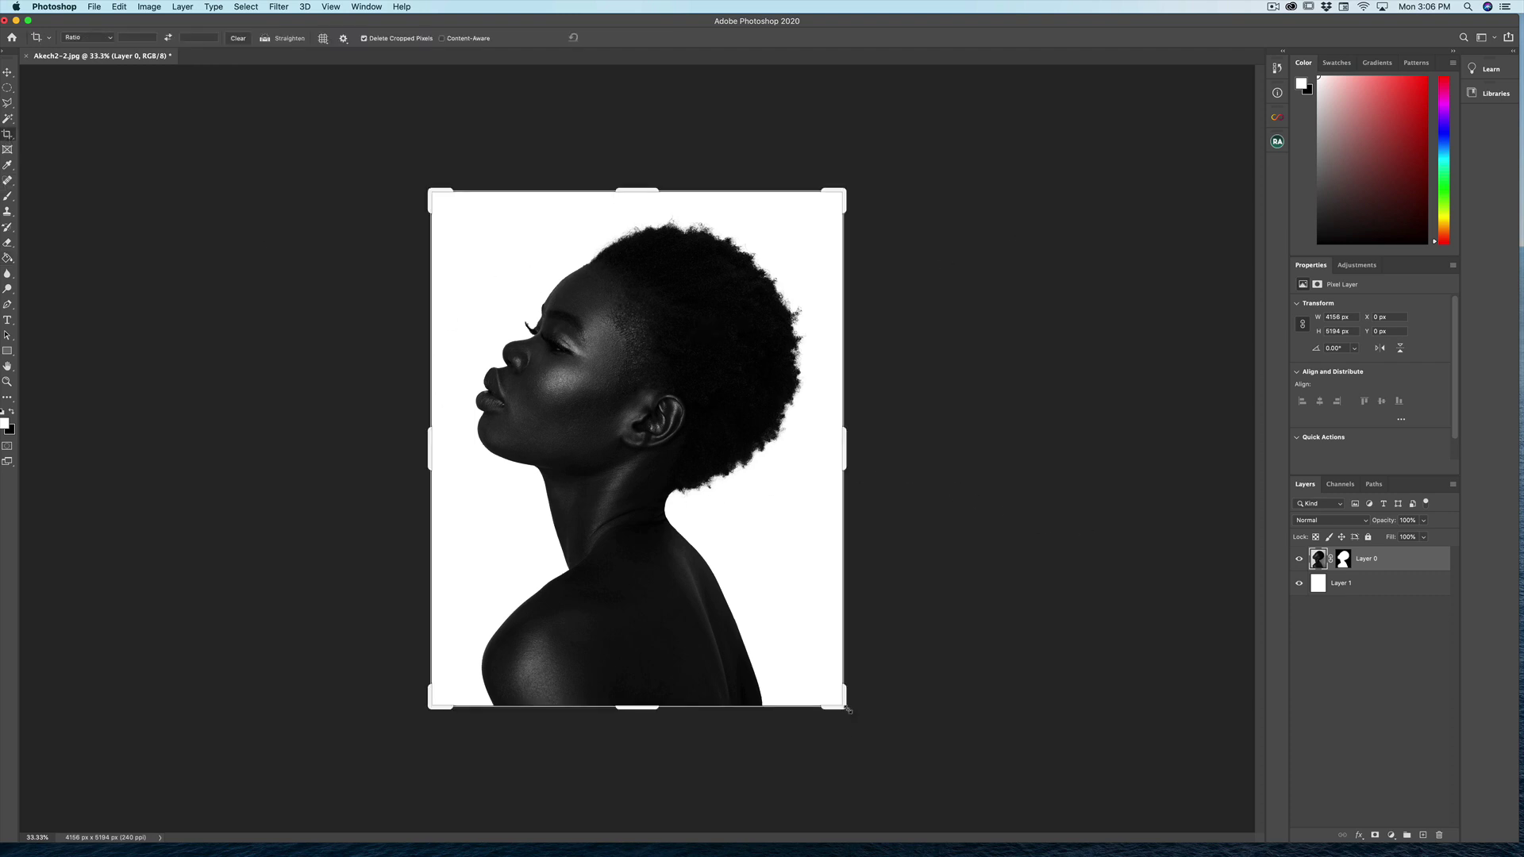
left_click_drag(847, 707, 879, 747)
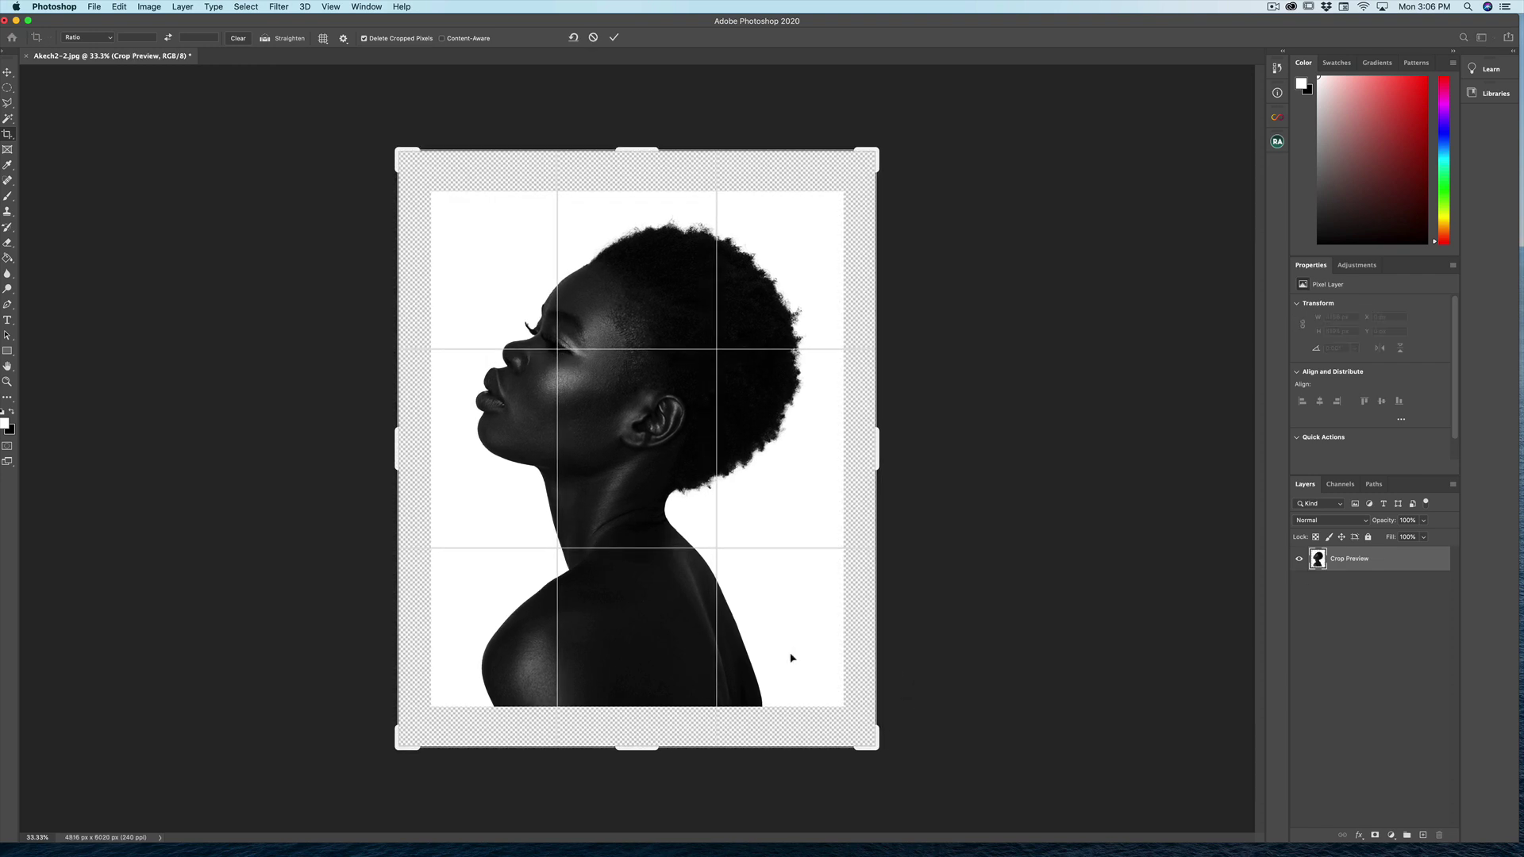
key("Return")
Scale the white Layer 1 up to fill the enlarged canvas.
left_click(1368, 583)
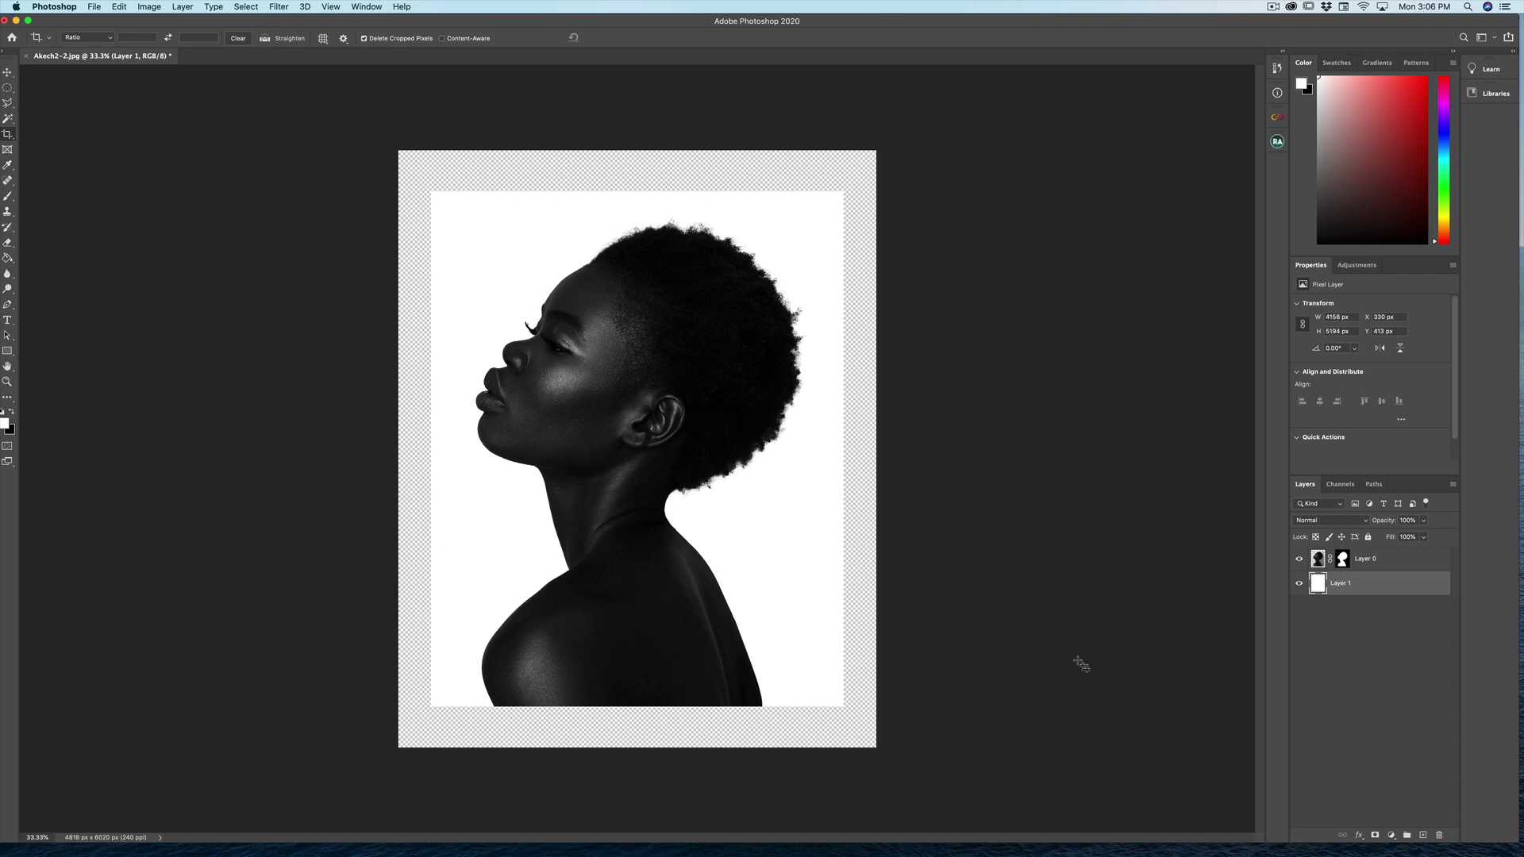
key("ctrl+t")
left_click_drag(844, 709, 878, 763)
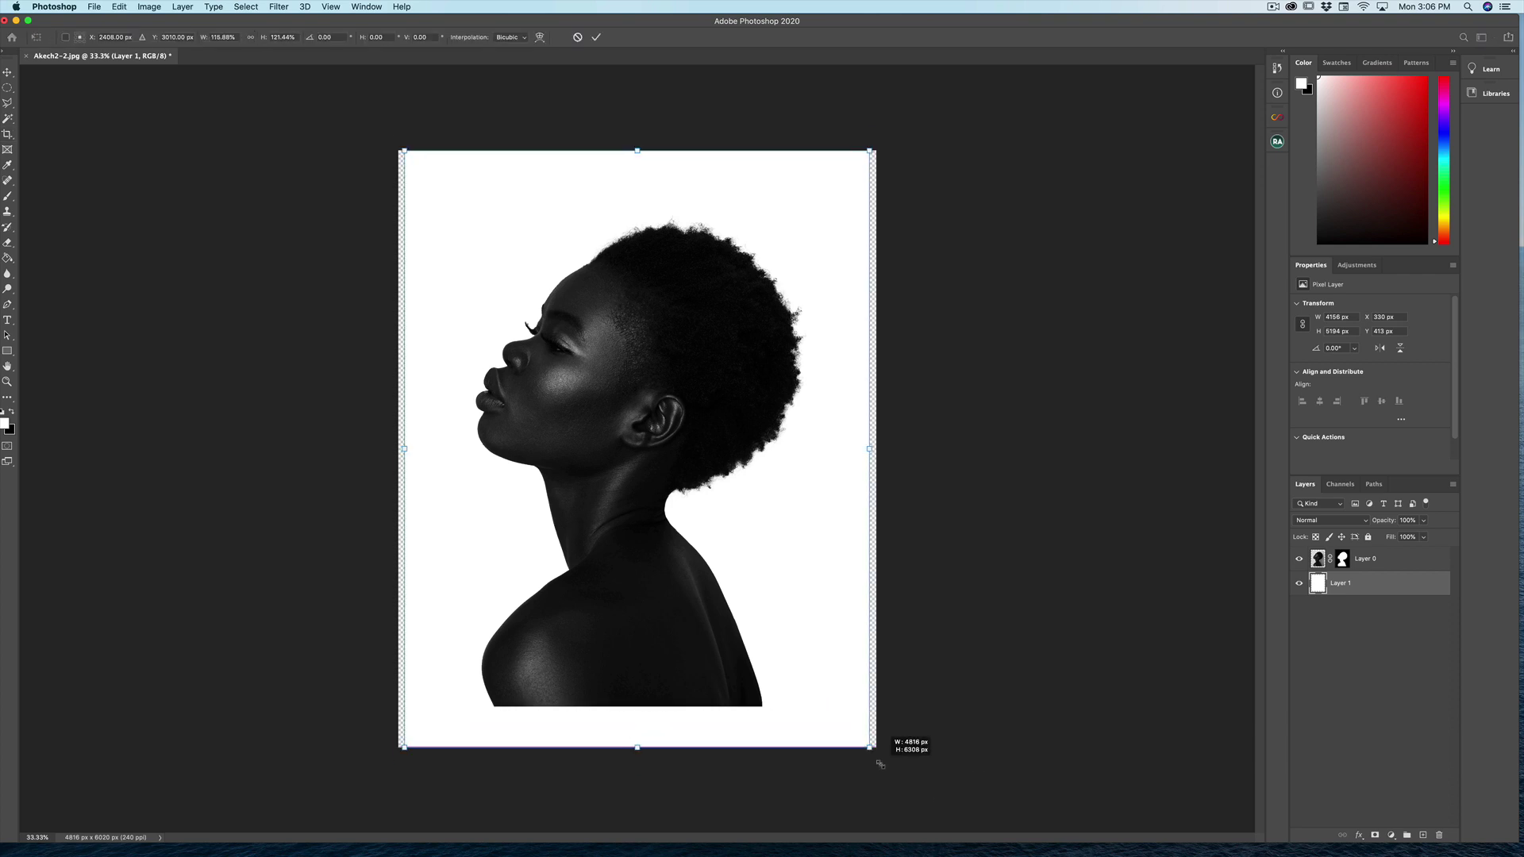
key("Return")
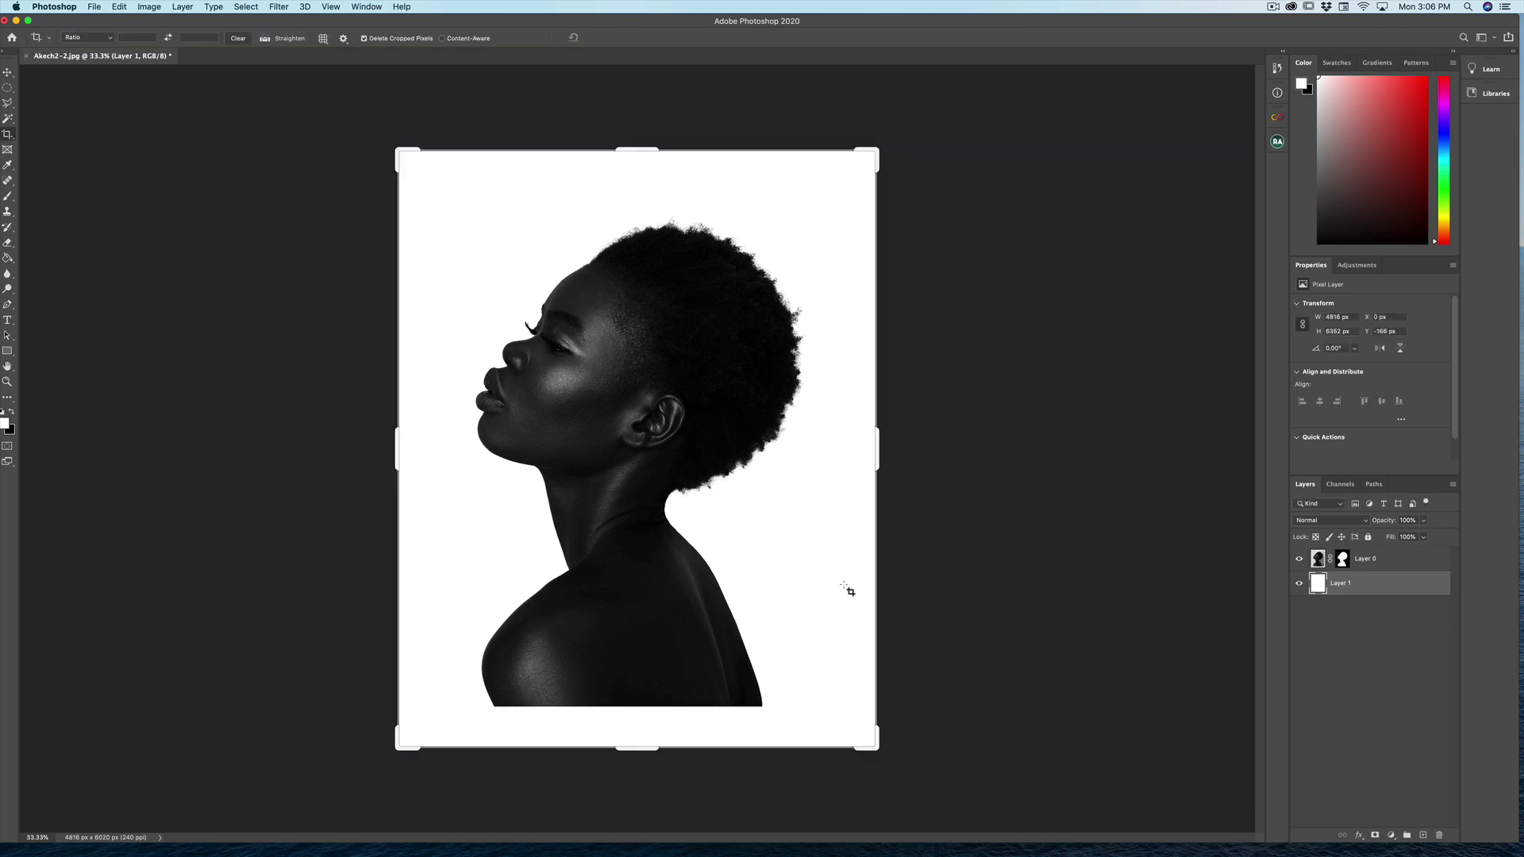
Drag the misty mountain lake photo from the desktop into the document and commit it.
key("F11")
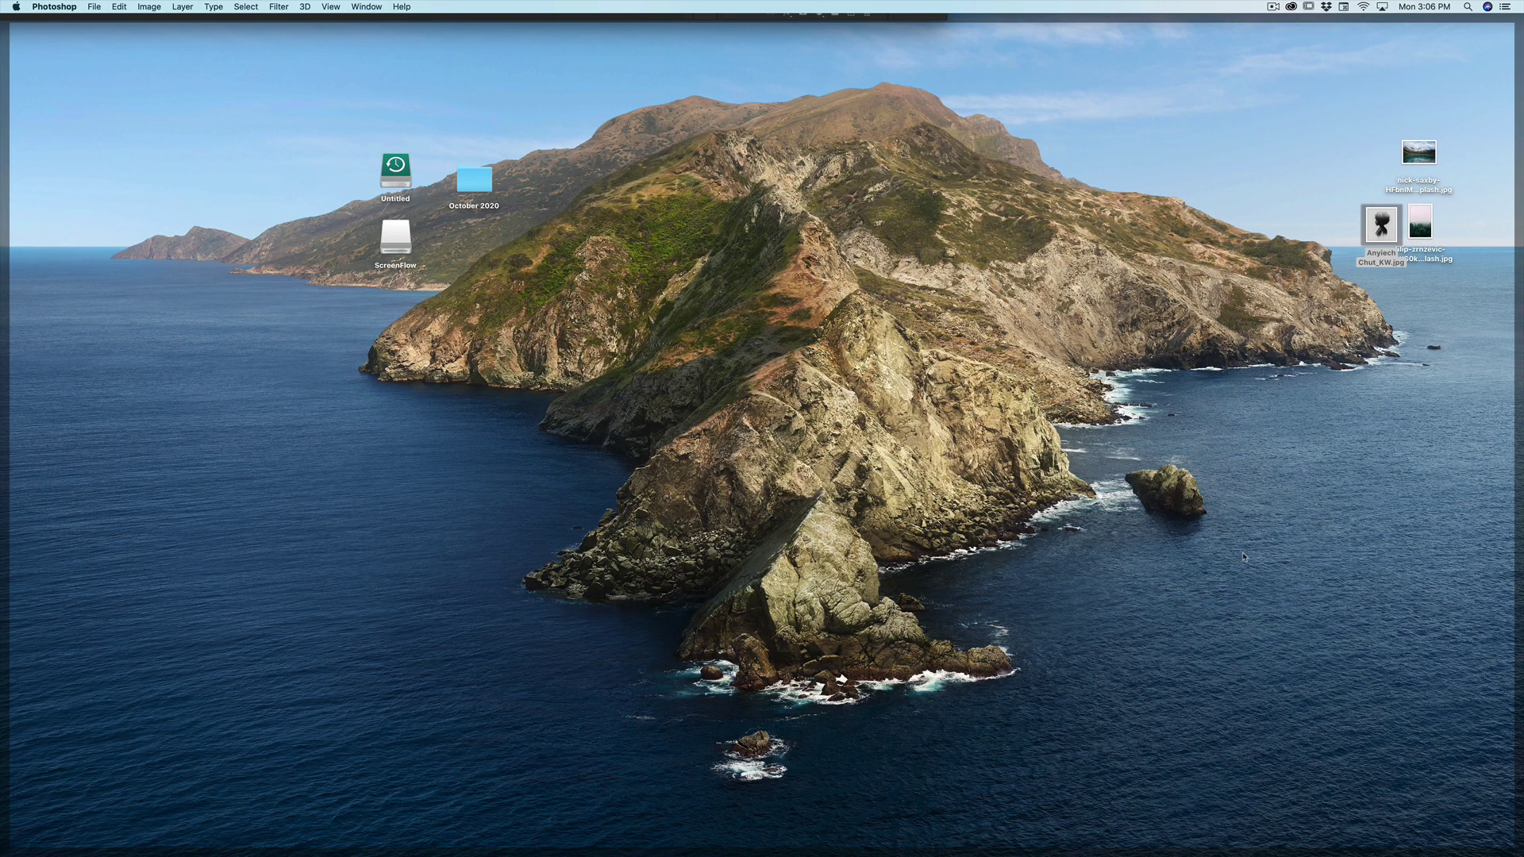
left_click_drag(1418, 152, 441, 340)
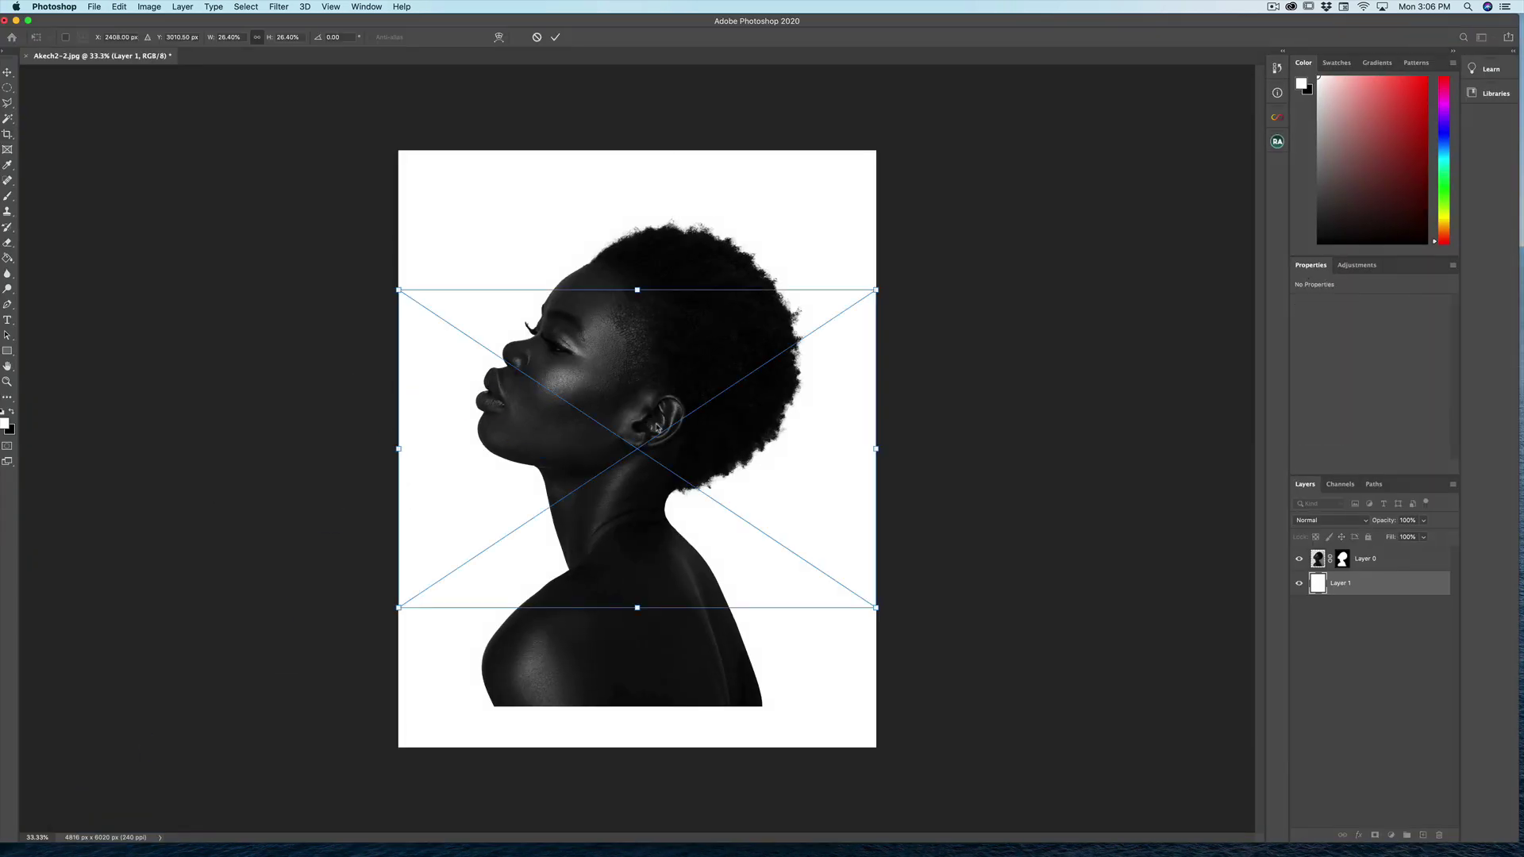
key("Return")
Move the landscape layer above Layer 0 and scale it up to cover the canvas.
left_click_drag(1367, 594, 1358, 551)
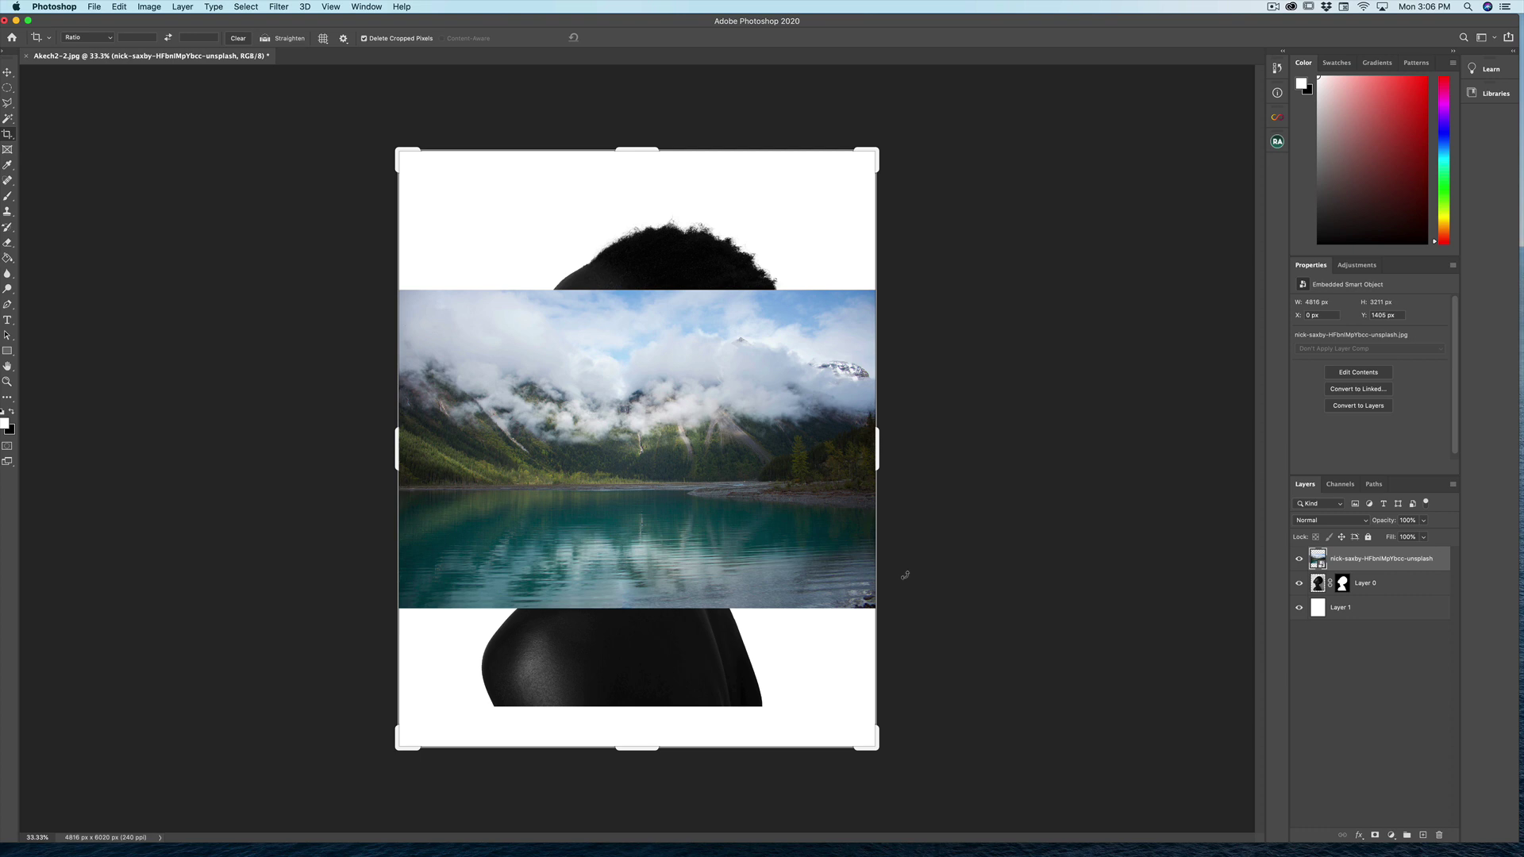
key("super+t")
left_click_drag(873, 606, 1042, 720)
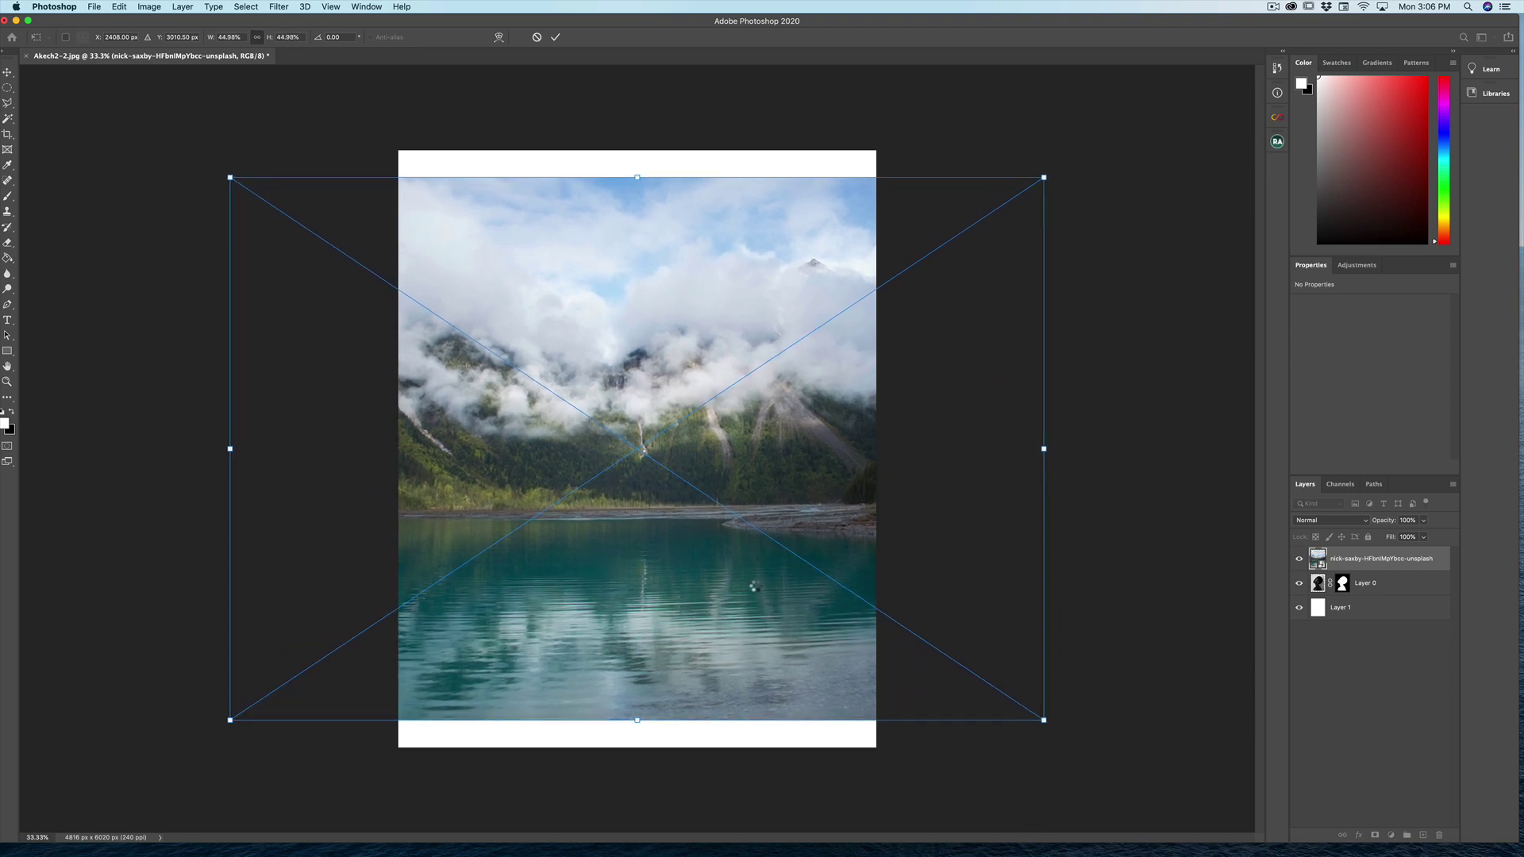
key("Return")
Desaturate the landscape layer and set its blend mode to Screen.
key("c")
left_click(149, 6)
mouse_move(158, 39)
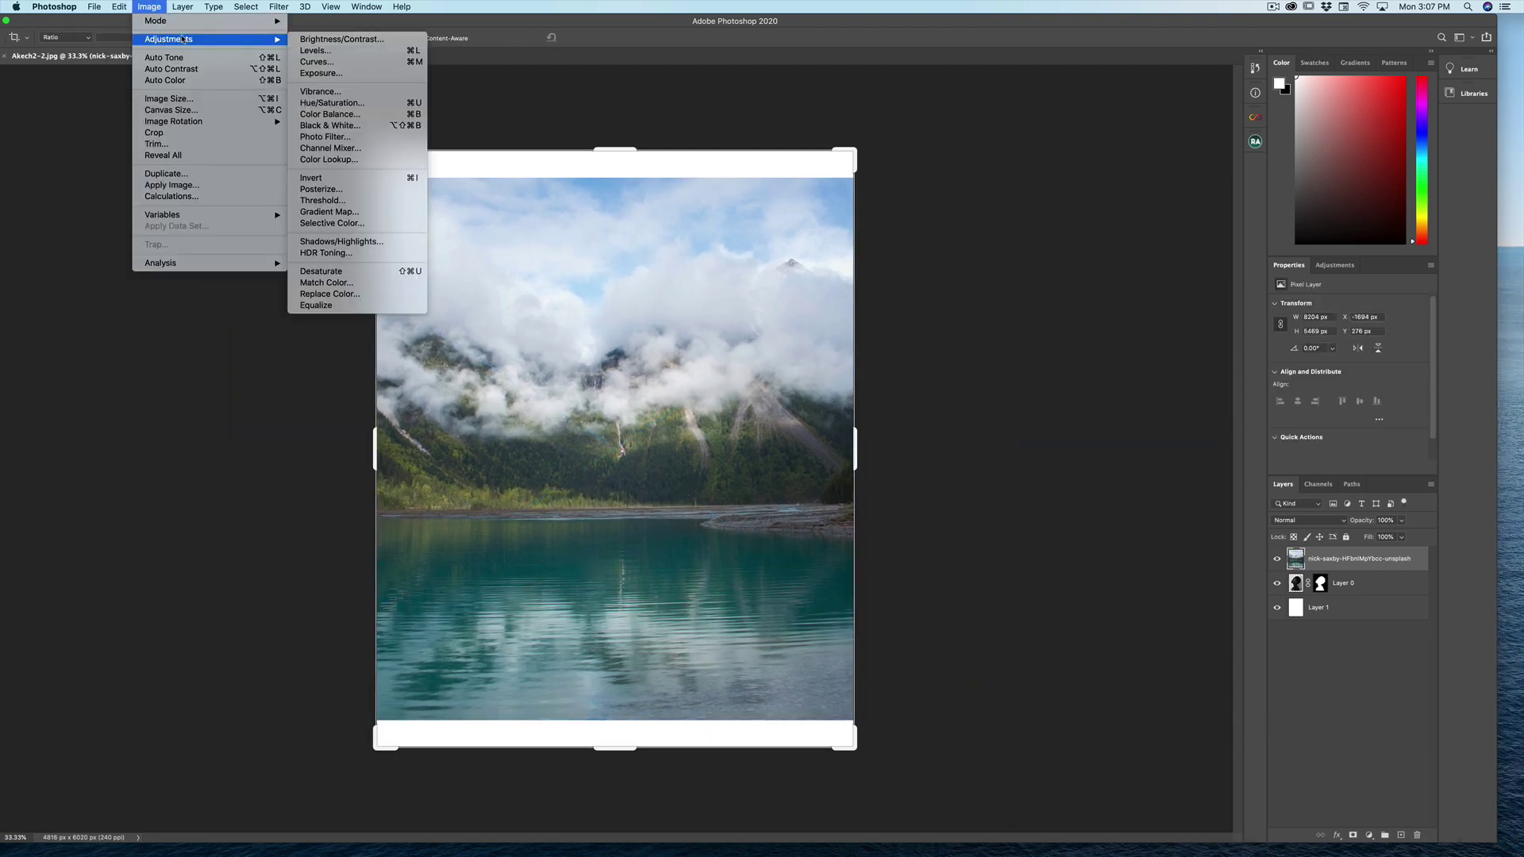
left_click(356, 270)
left_click(1298, 522)
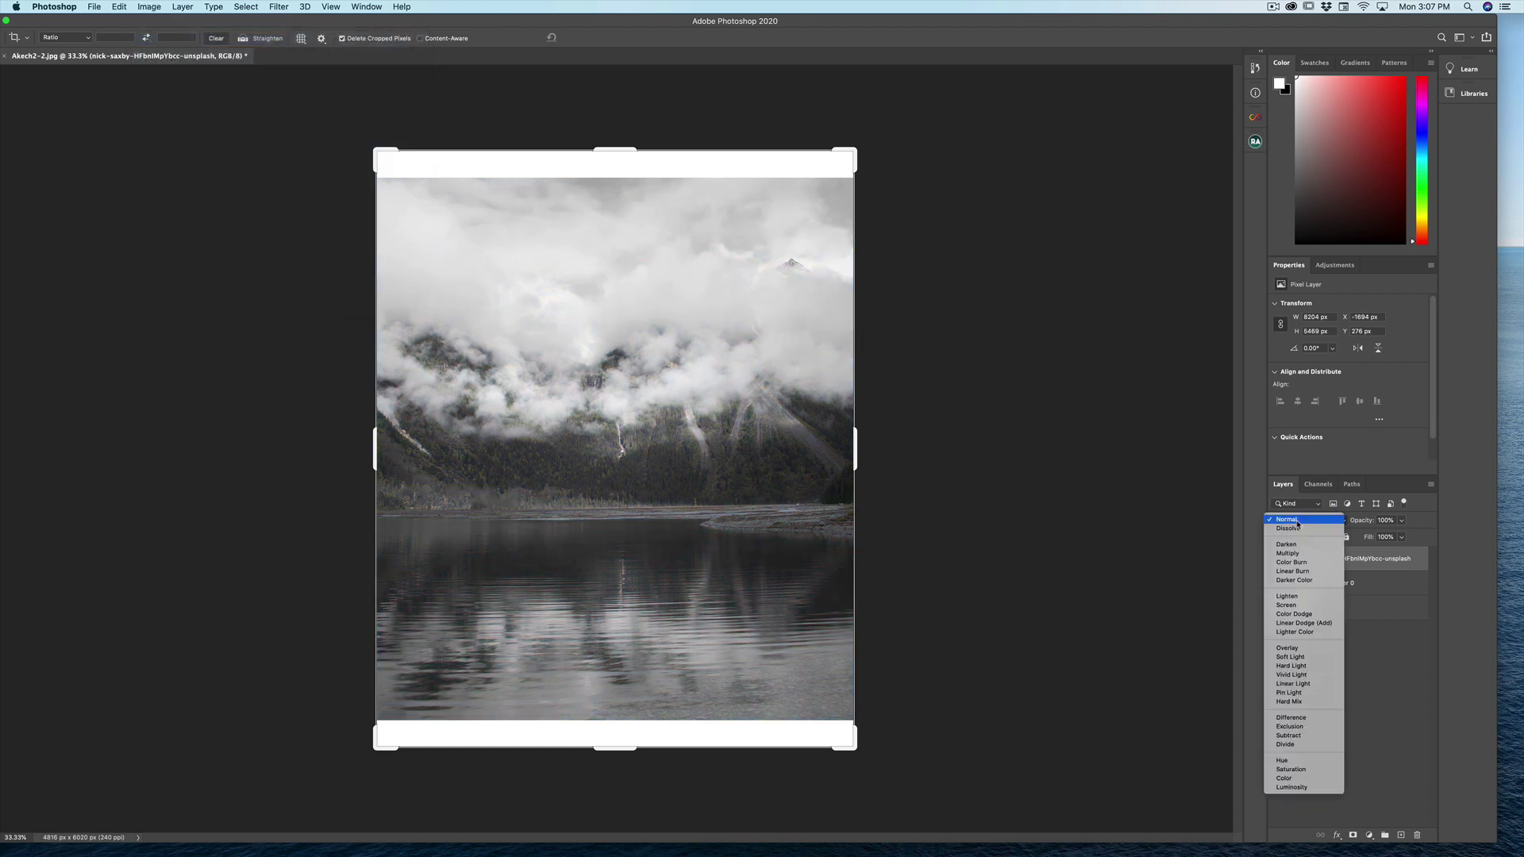
left_click(1298, 607)
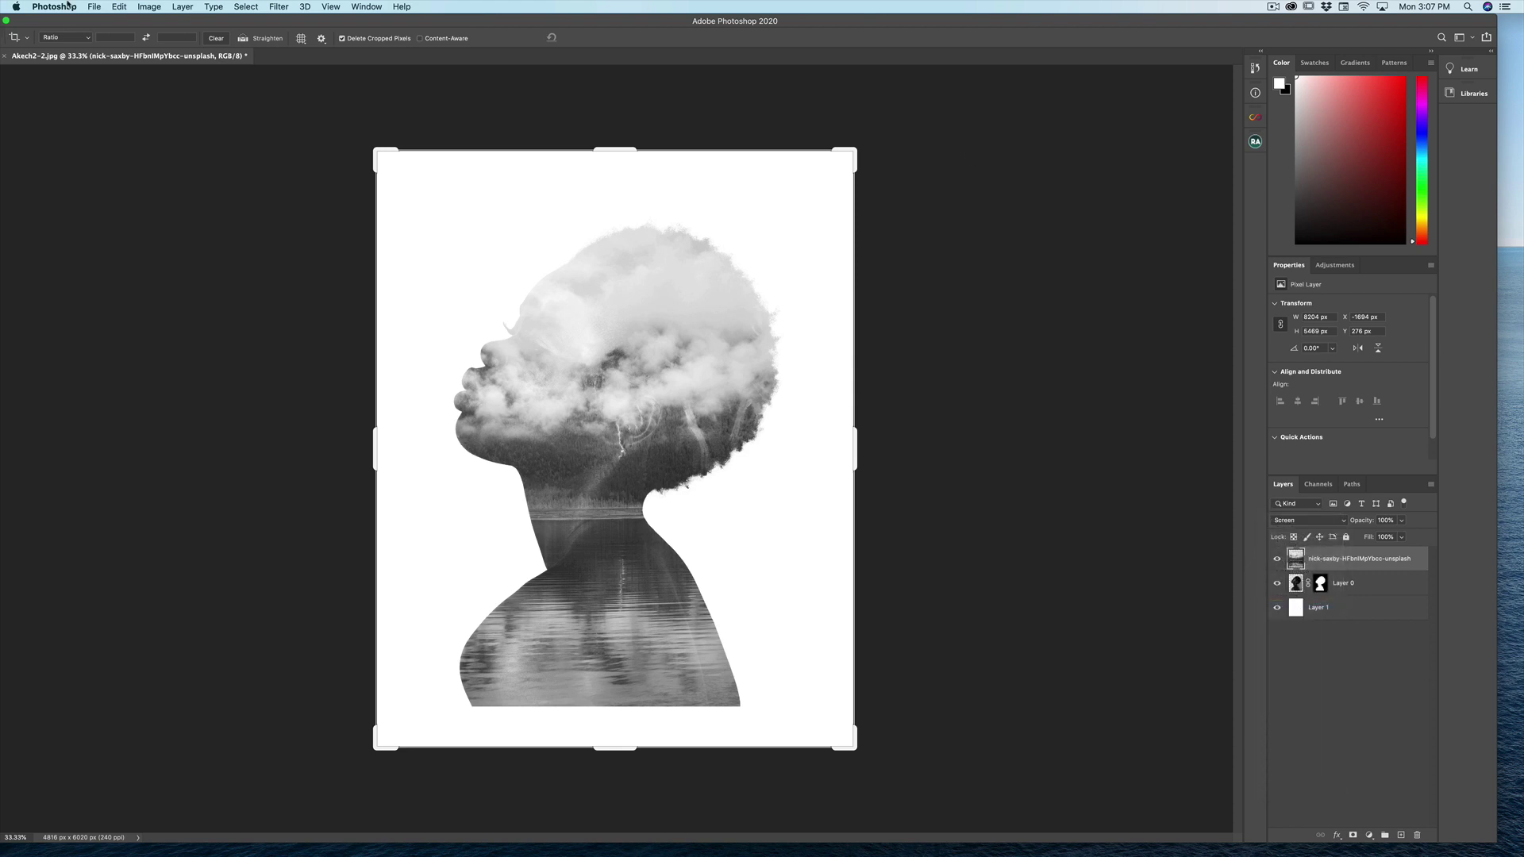
left_click(149, 7)
mouse_move(267, 46)
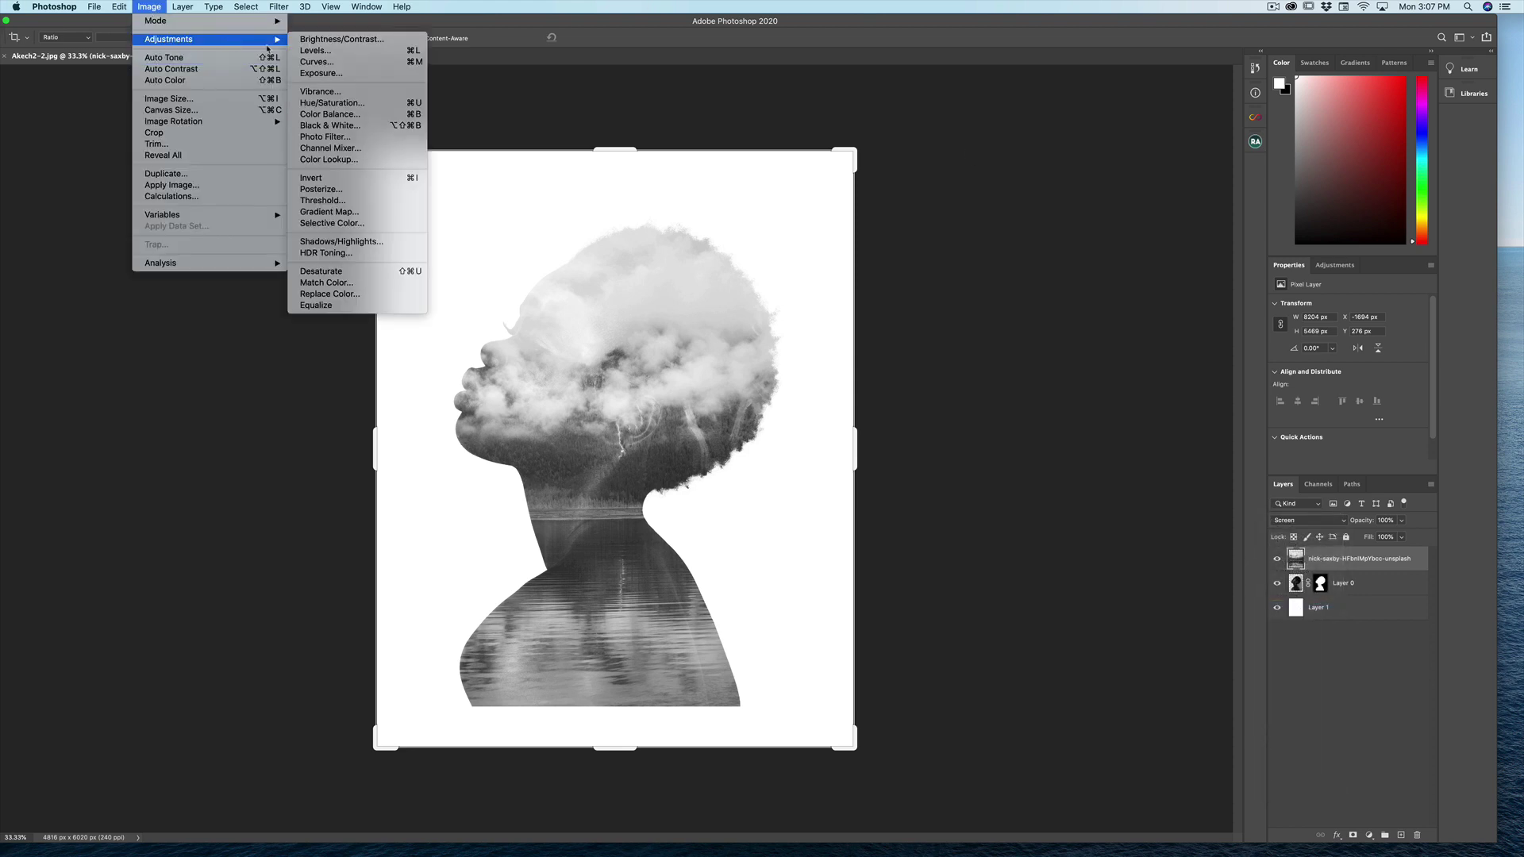
Apply an S-curve to the landscape, brightening the highlights and deepening the shadows.
left_click(318, 62)
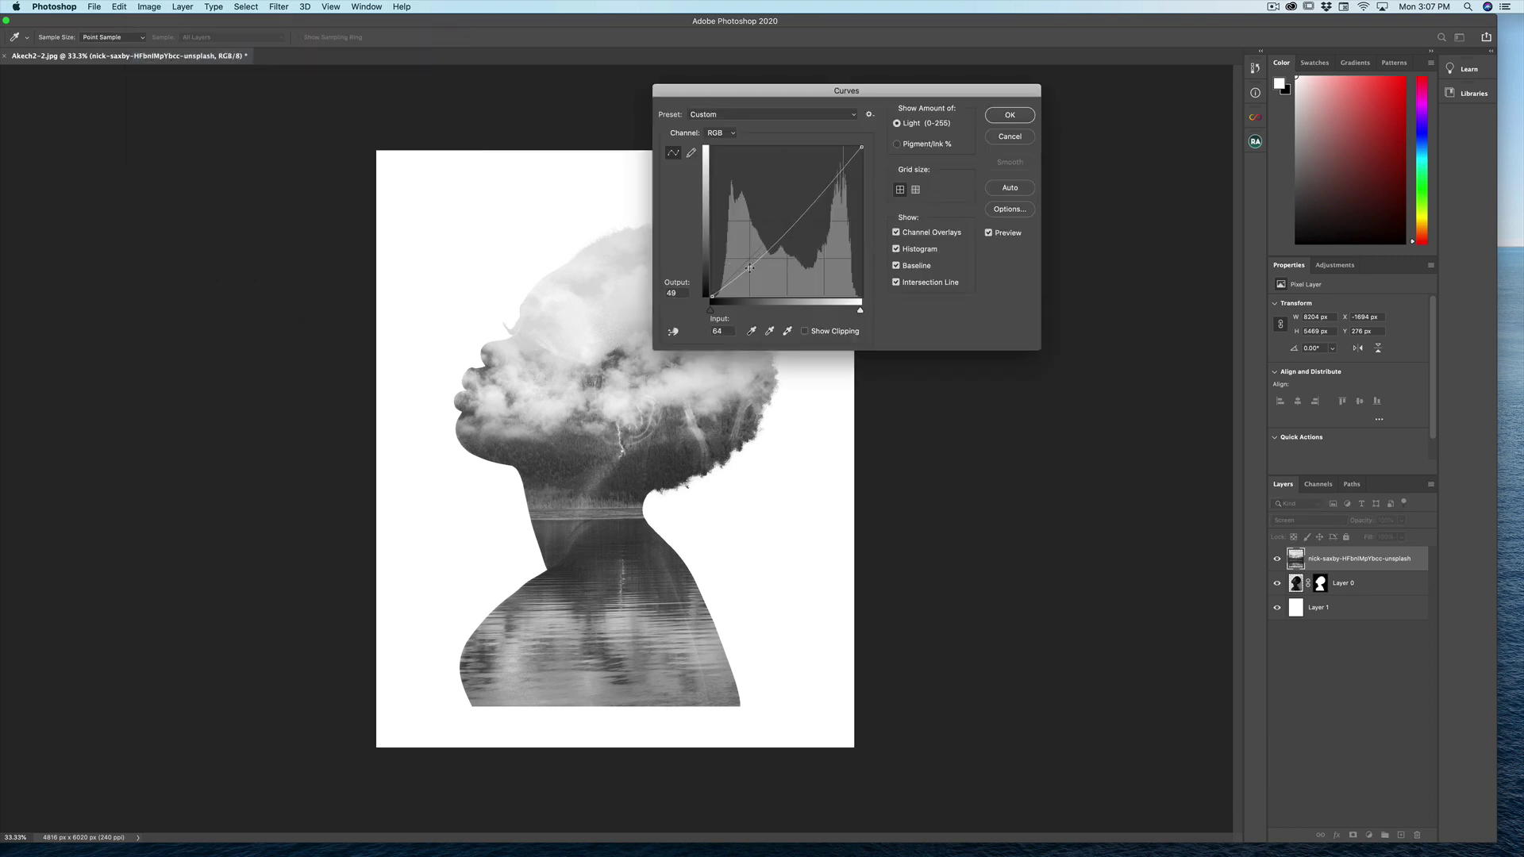
left_click(749, 269)
left_click_drag(801, 207, 800, 180)
left_click_drag(749, 268, 755, 280)
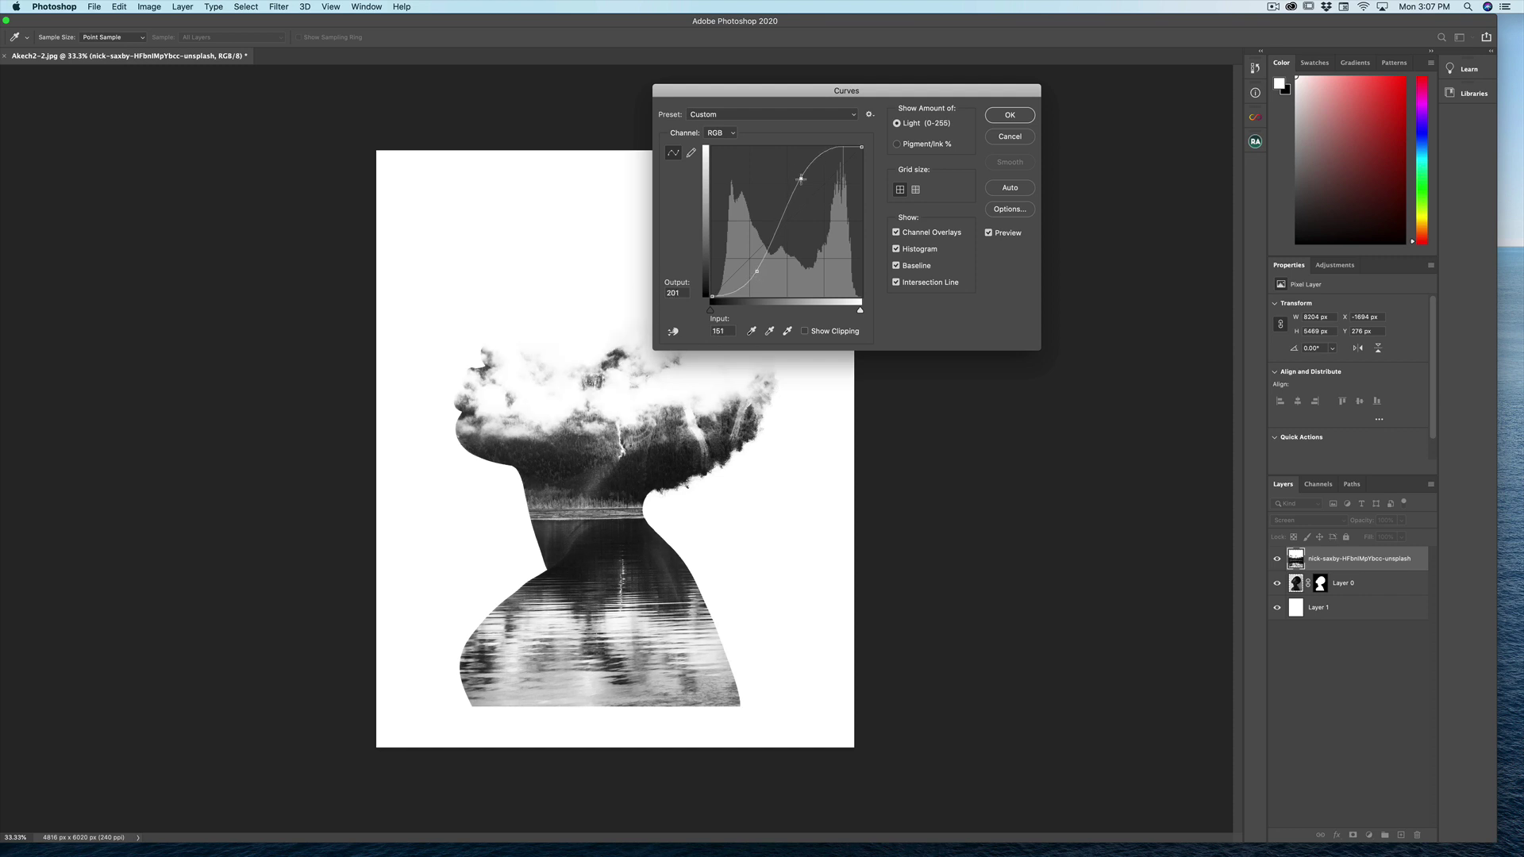
left_click(1001, 119)
key("c")
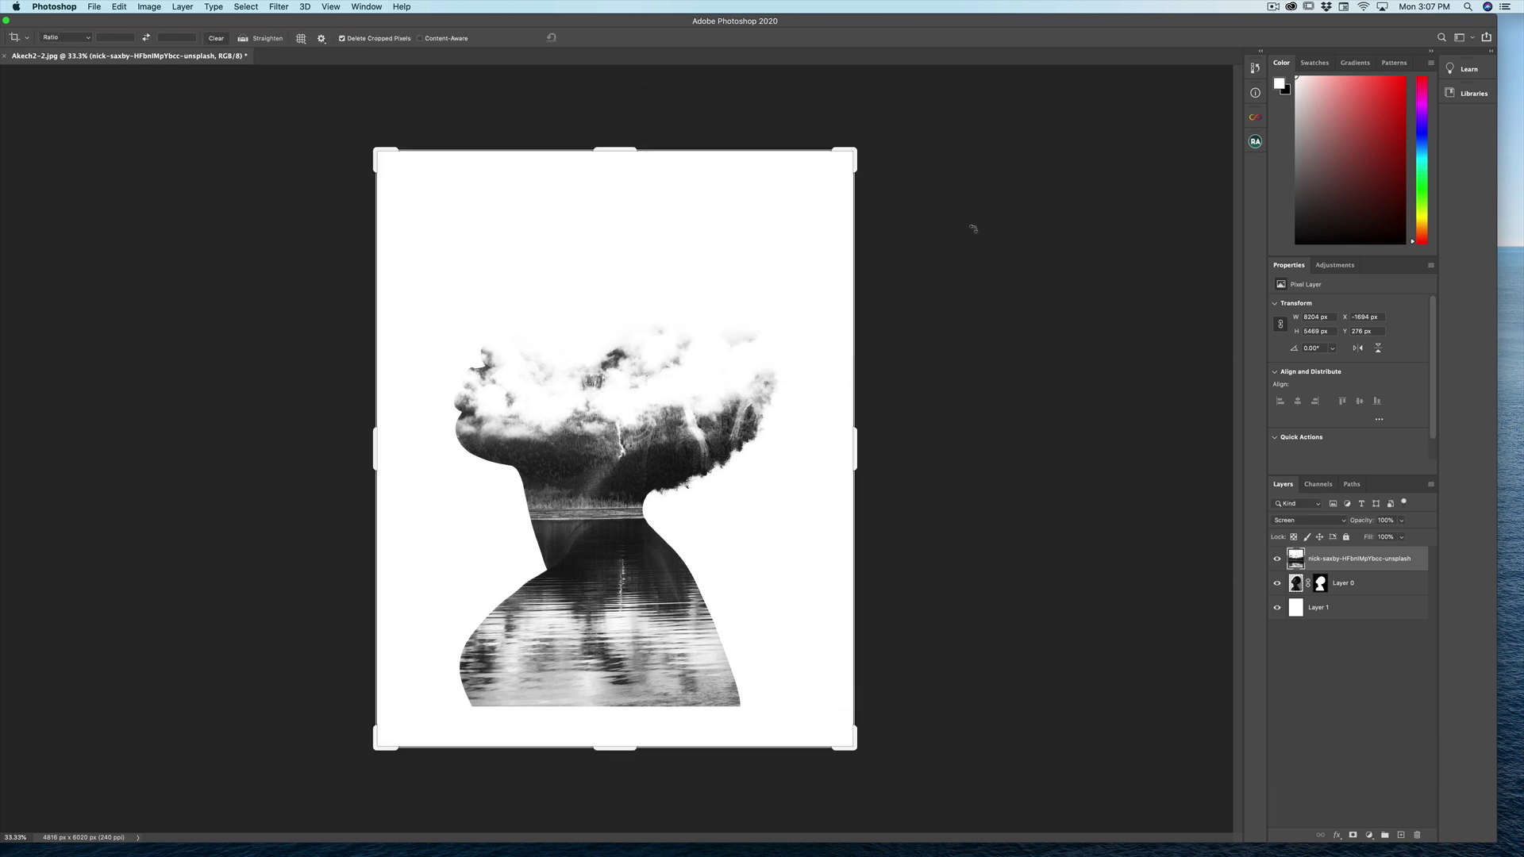
Move the landscape left to reframe the scenery inside the silhouette.
key("Escape")
key("v")
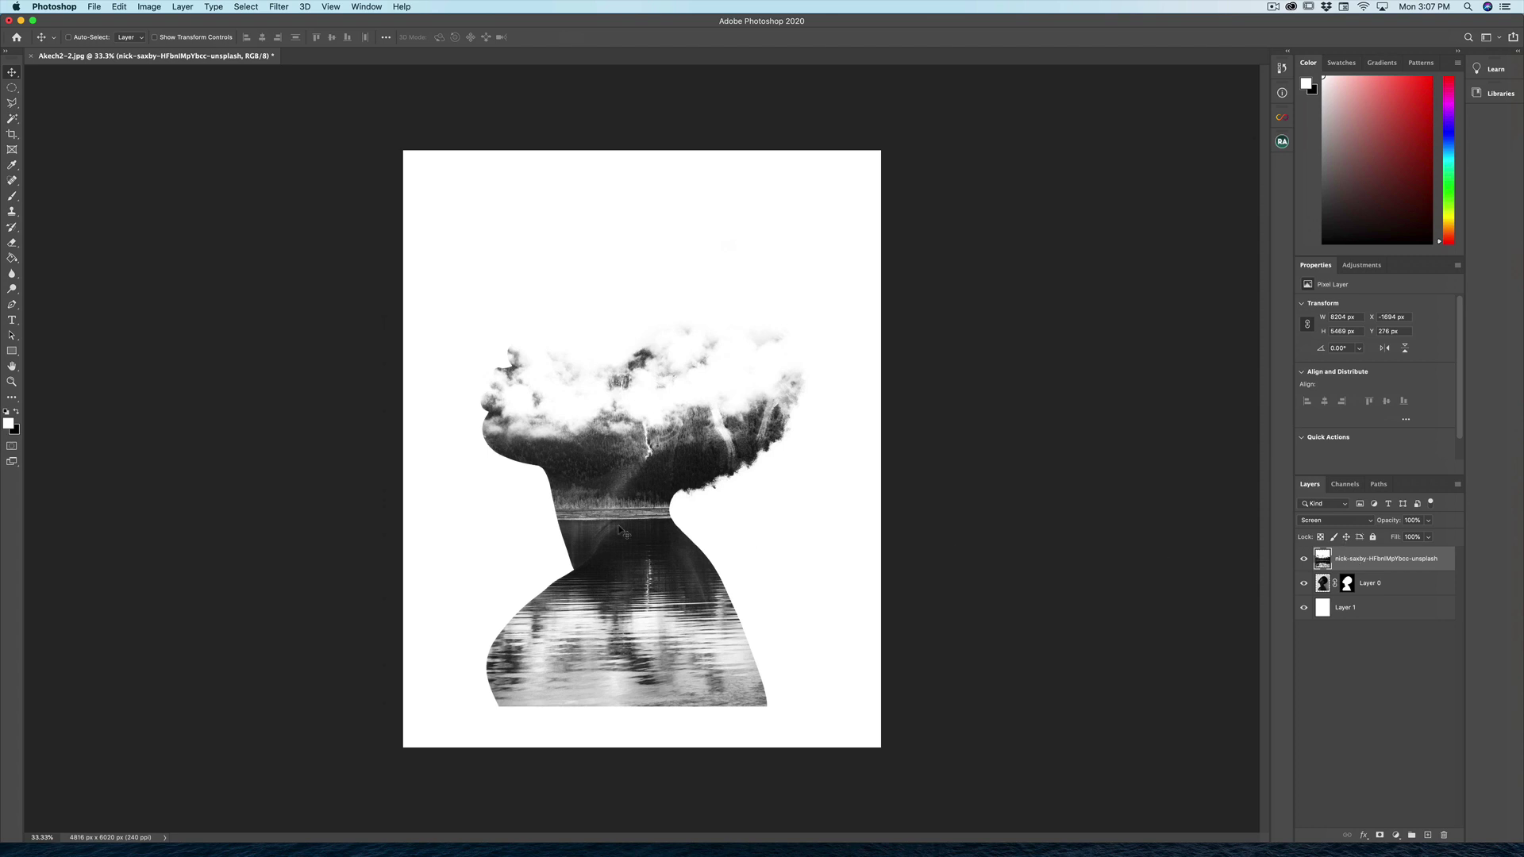
left_click_drag(605, 530, 512, 534)
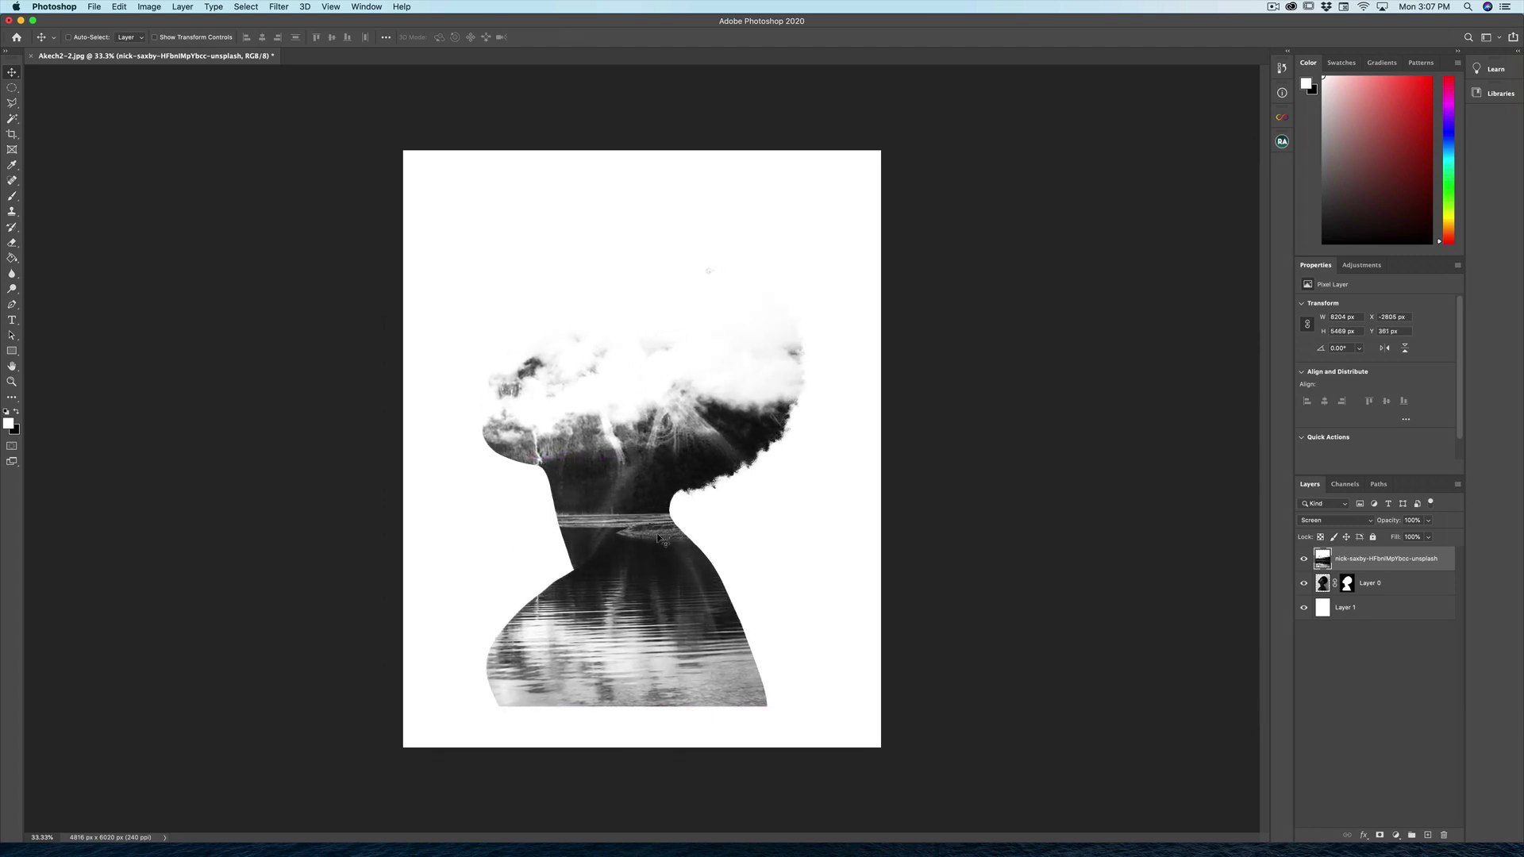
Mask the landscape and paint black over the face, neck and hair.
left_click_drag(657, 538, 641, 543)
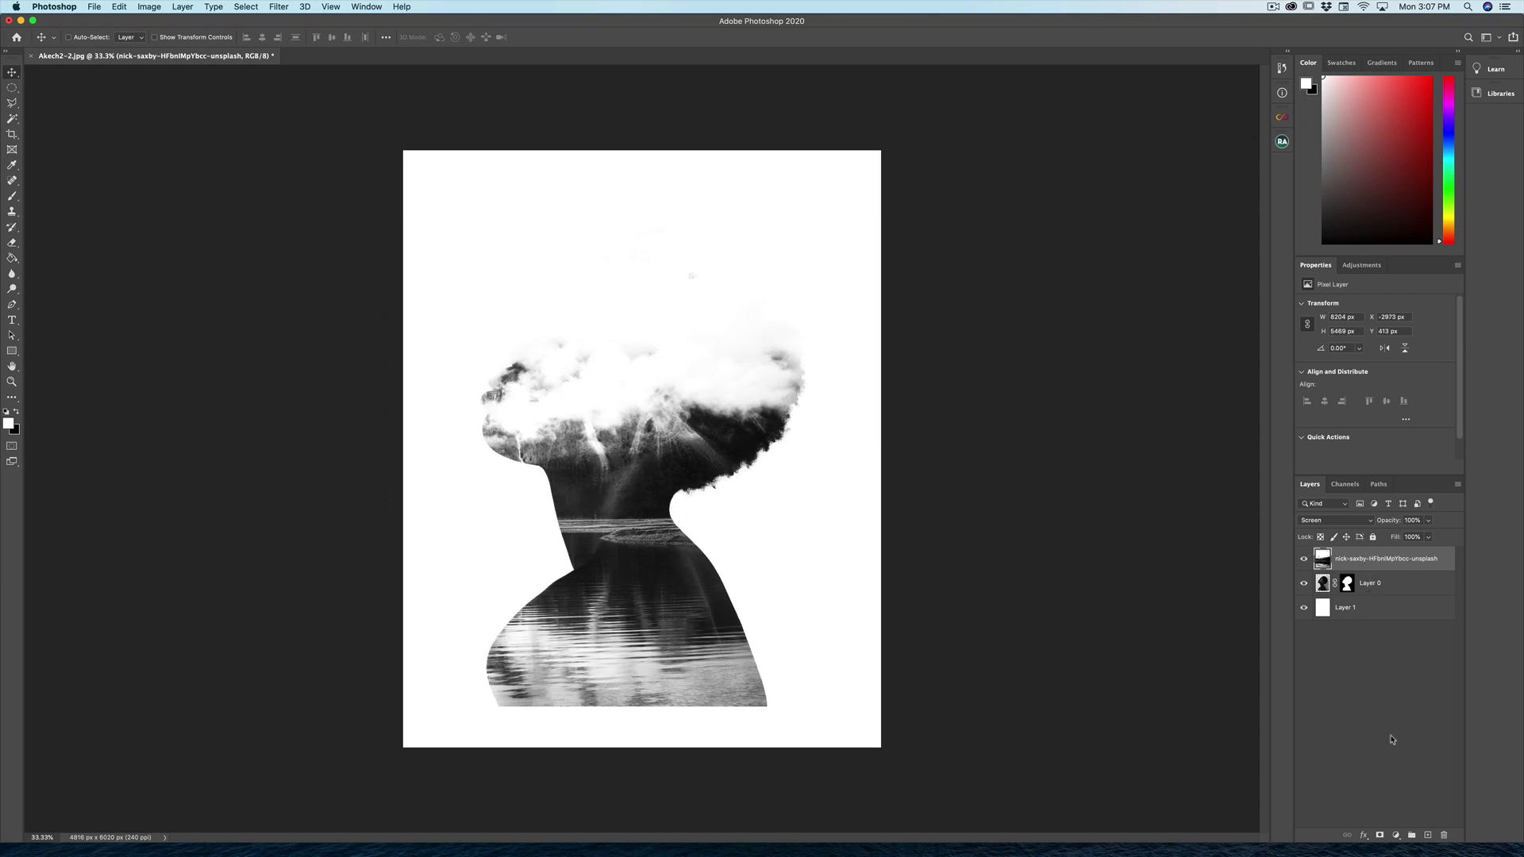
left_click(1381, 837)
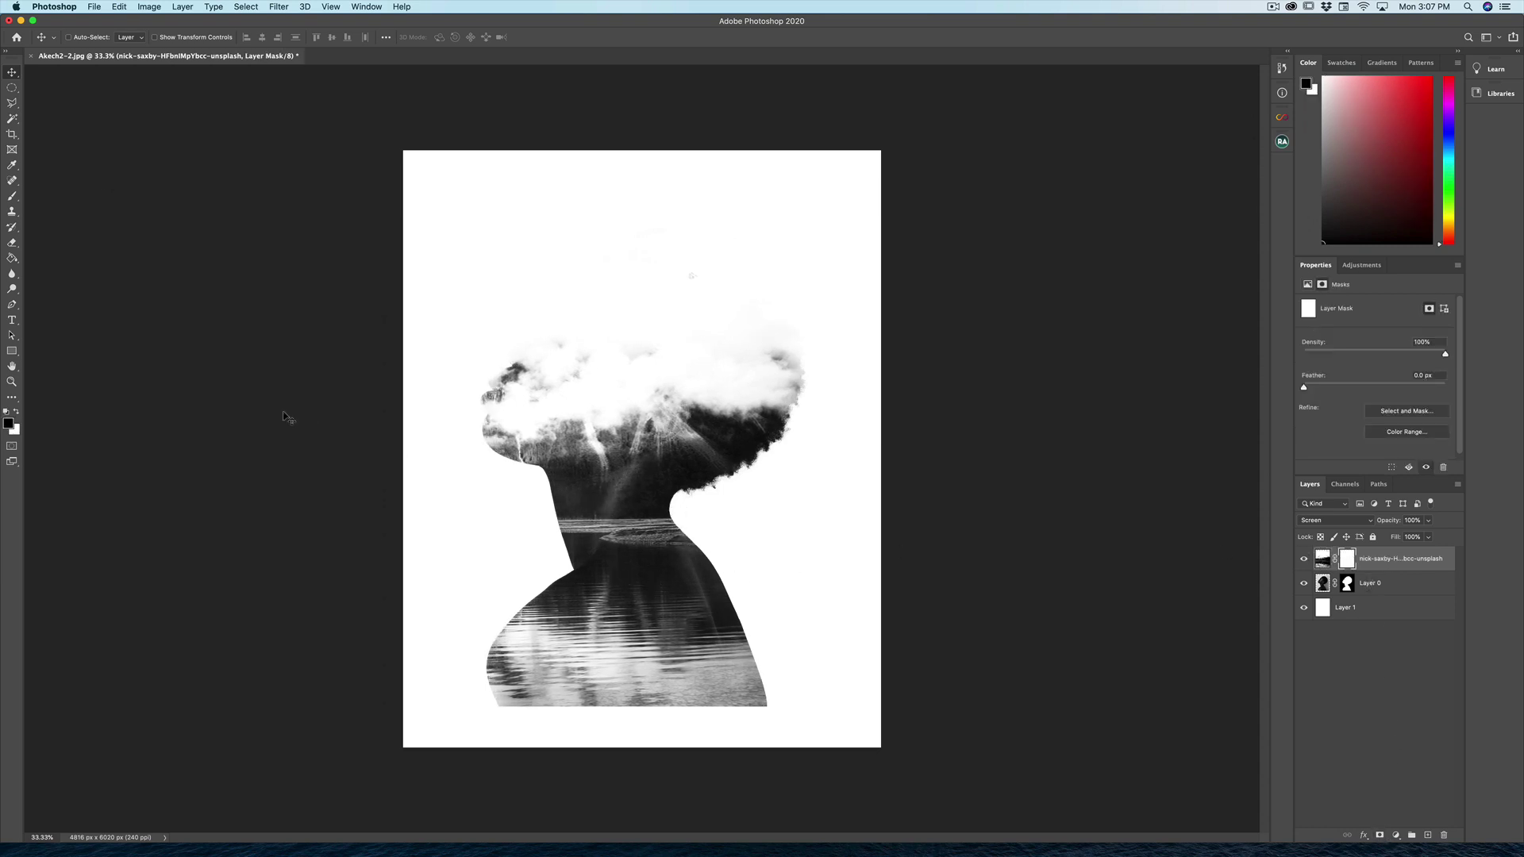
left_click(11, 196)
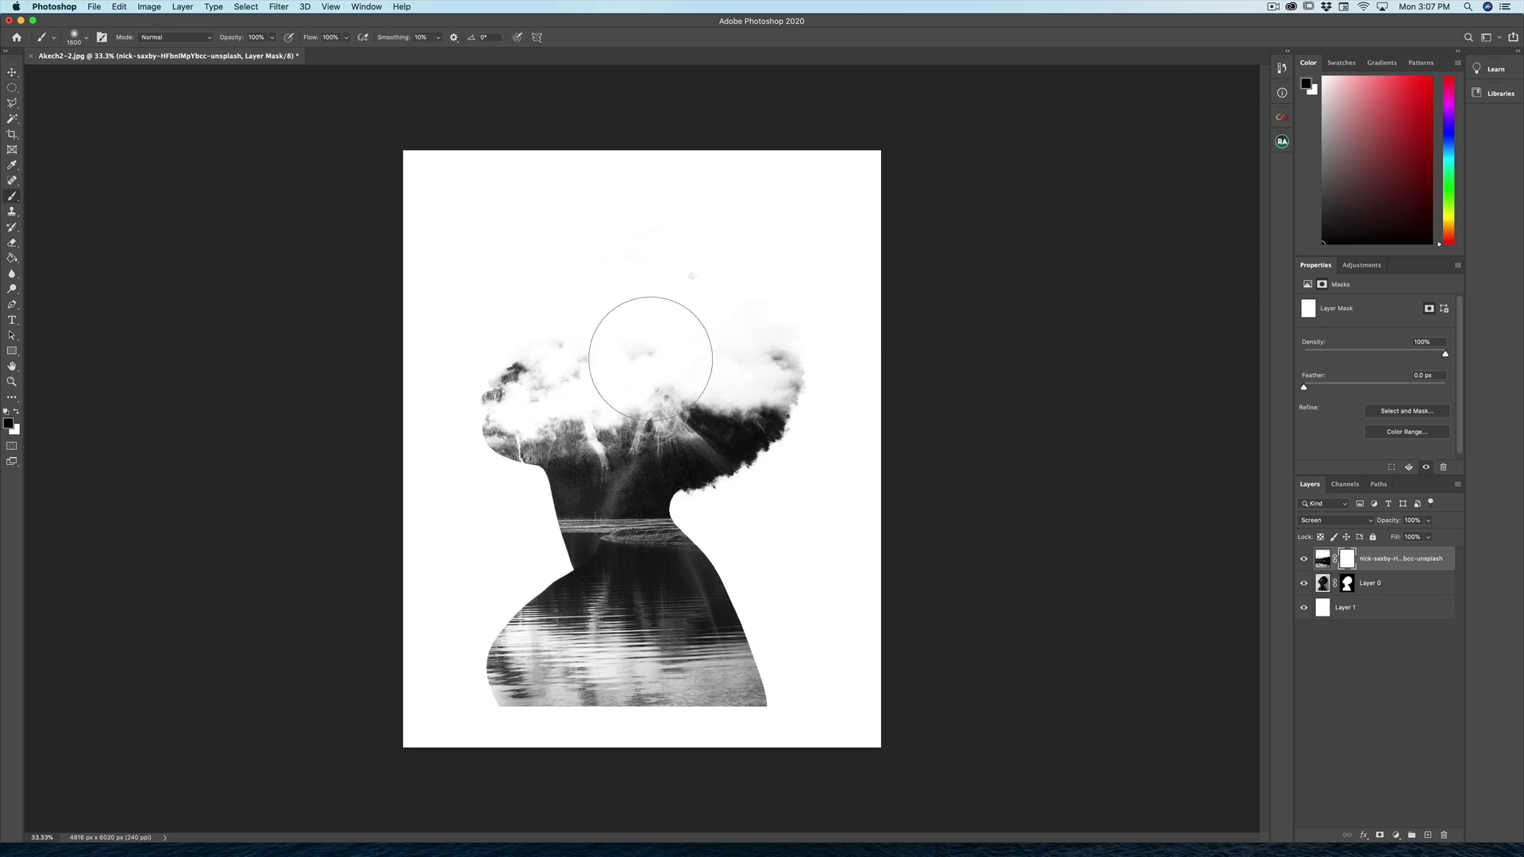
key("bracketright")
key("bracketright")
key("bracketright")
key("bracketright")
key("bracketright")
key("bracketright")
key("bracketright")
mouse_move(775, 357)
left_mouse_down()
mouse_move(608, 356)
mouse_move(693, 357)
mouse_move(537, 343)
mouse_move(495, 323)
mouse_move(551, 319)
mouse_move(619, 385)
mouse_move(603, 362)
mouse_move(493, 354)
mouse_move(582, 492)
mouse_move(702, 497)
mouse_move(546, 491)
left_mouse_up()
key("bracketleft")
key("bracketleft")
key("bracketleft")
key("bracketleft")
key("bracketleft")
key("bracketleft")
key("bracketleft")
key("bracketleft")
key("bracketleft")
key("bracketleft")
key("bracketleft")
key("bracketleft")
key("bracketleft")
key("bracketleft")
key("bracketleft")
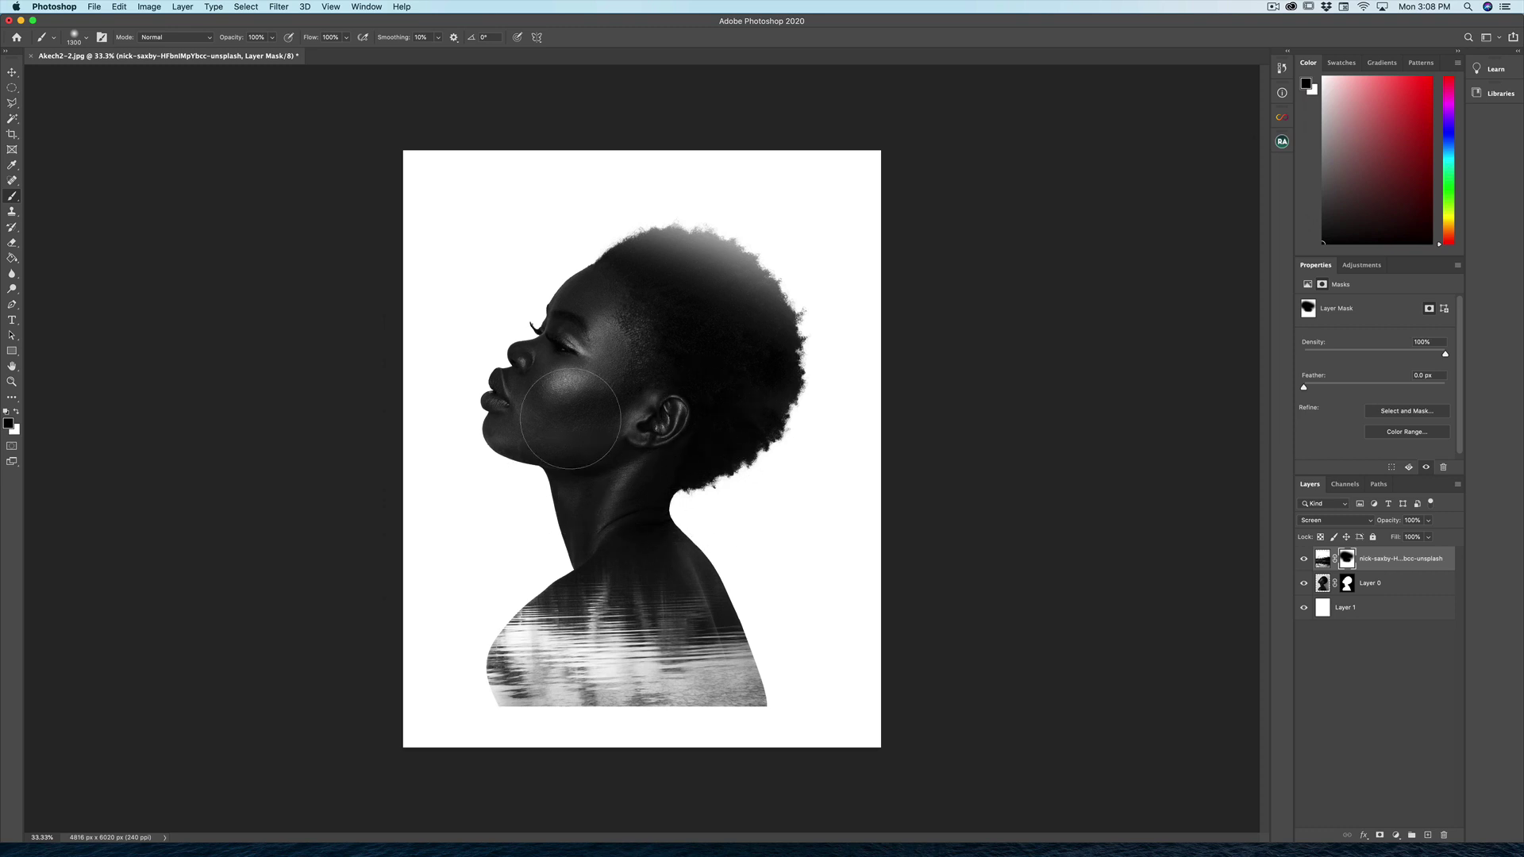
mouse_move(693, 271)
left_mouse_down()
mouse_move(785, 383)
mouse_move(611, 238)
mouse_move(816, 357)
left_mouse_up()
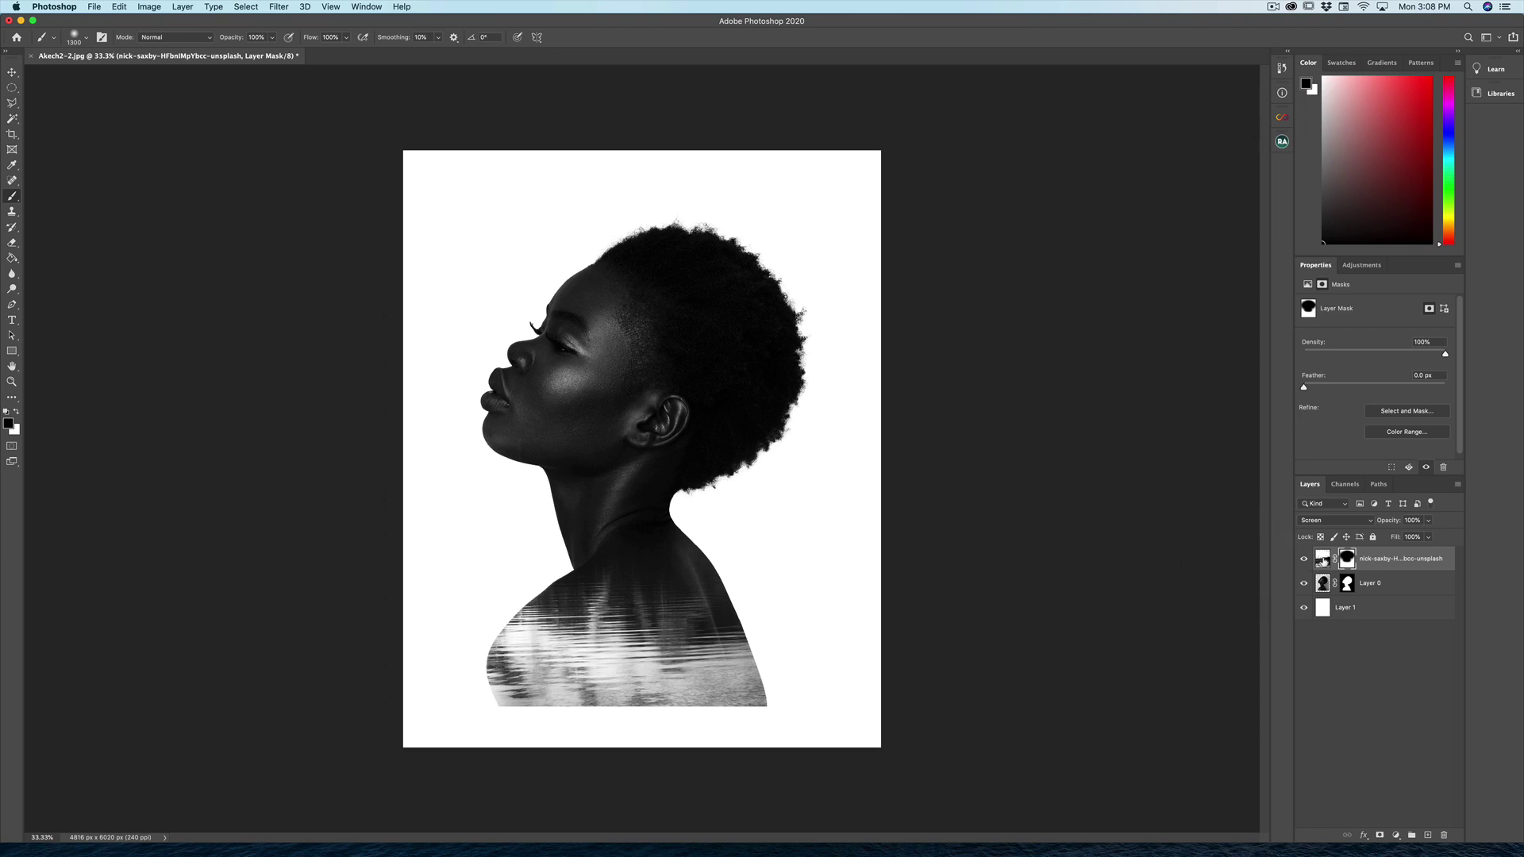
Dodge the lower water area of the landscape layer.
left_click(1322, 560)
left_click(11, 289)
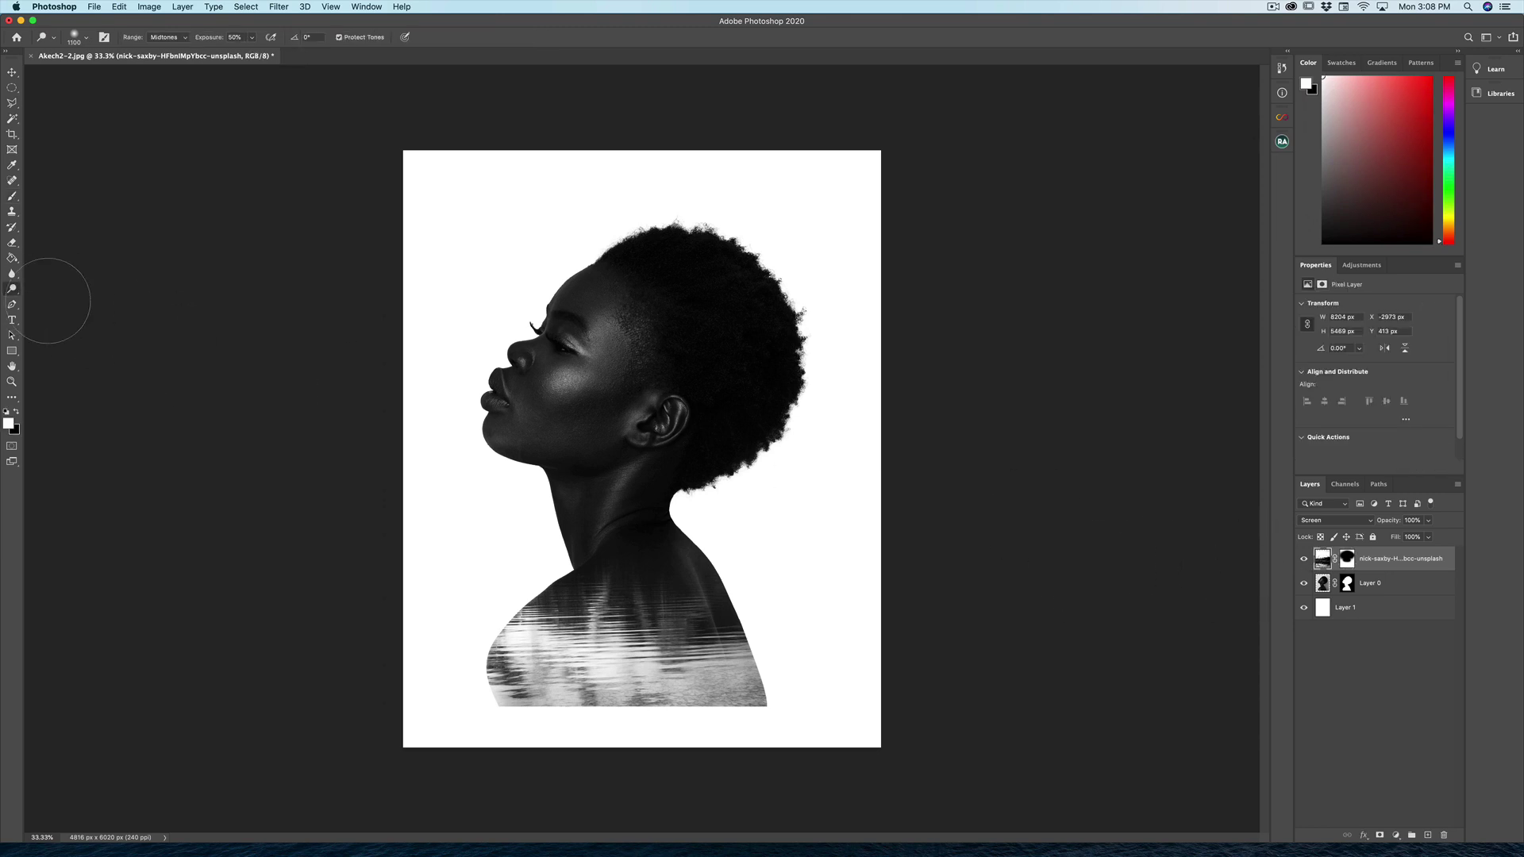
mouse_move(503, 690)
left_mouse_down()
mouse_move(758, 697)
mouse_move(537, 707)
mouse_move(833, 706)
mouse_move(687, 711)
mouse_move(471, 680)
mouse_move(738, 690)
mouse_move(473, 672)
mouse_move(487, 670)
mouse_move(542, 696)
mouse_move(782, 713)
mouse_move(627, 720)
mouse_move(783, 722)
mouse_move(615, 722)
mouse_move(826, 722)
mouse_move(515, 720)
mouse_move(787, 729)
mouse_move(803, 710)
mouse_move(793, 725)
mouse_move(781, 693)
mouse_move(674, 717)
mouse_move(728, 718)
mouse_move(416, 697)
mouse_move(573, 713)
left_mouse_up()
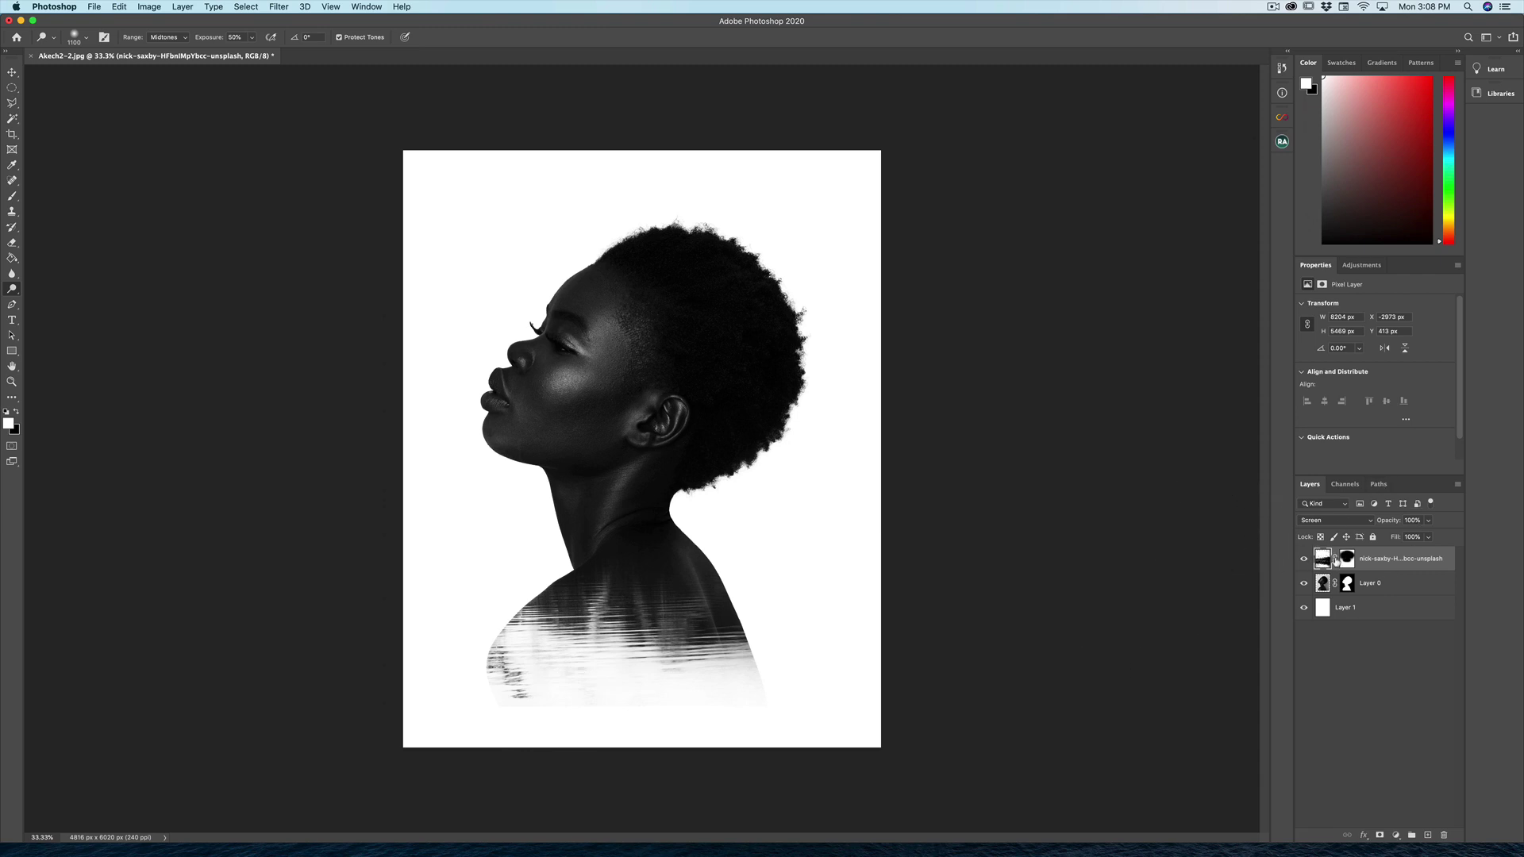
Shift and enlarge the water layer, then dodge the bottom ripples to fade into white.
left_click(11, 71)
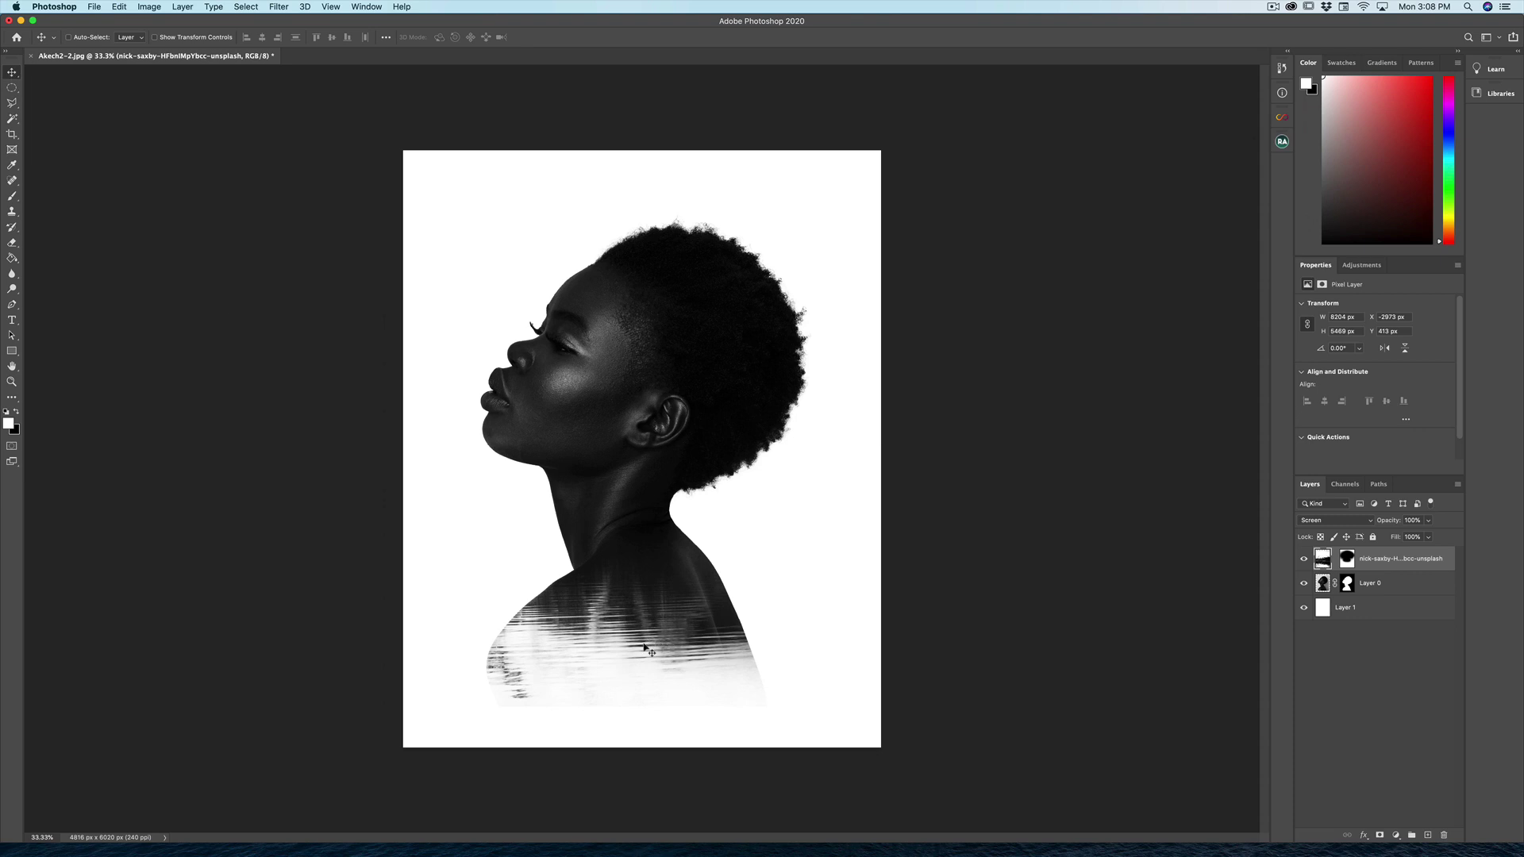
left_click_drag(644, 648, 585, 648)
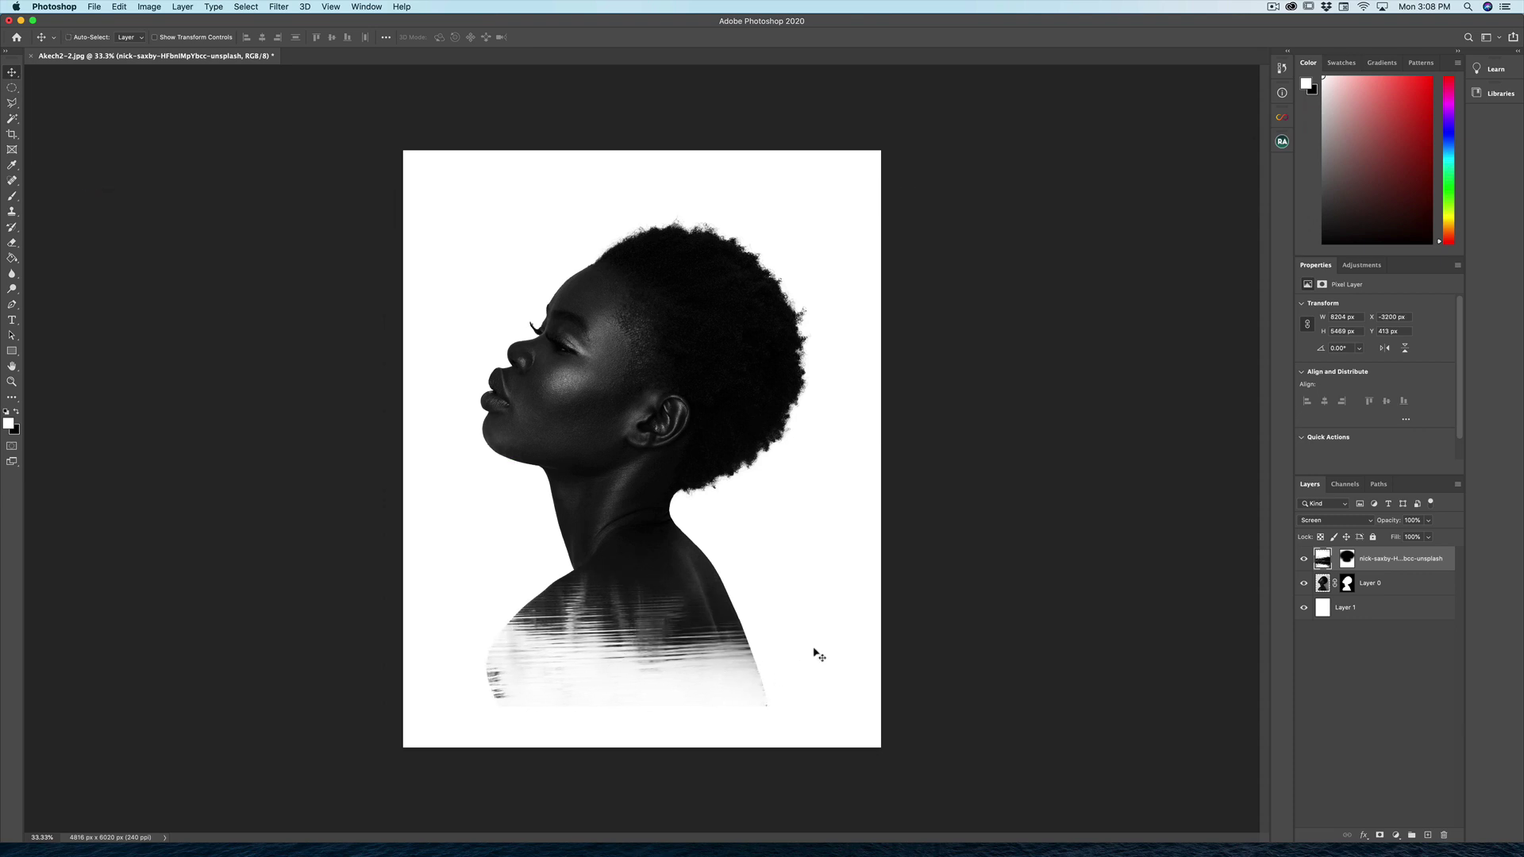
key("super+t")
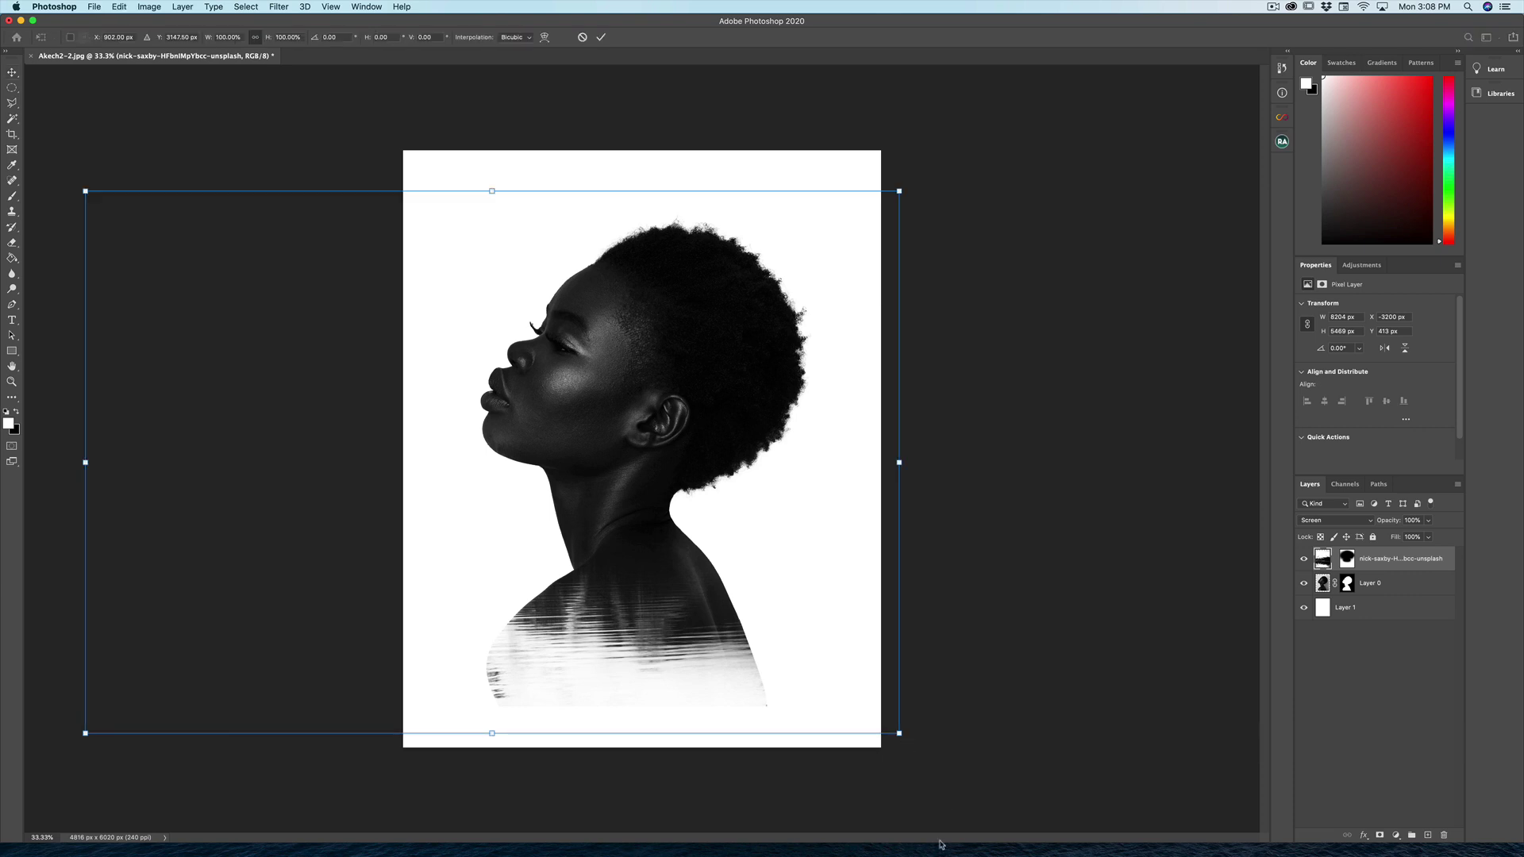
left_click_drag(902, 730, 935, 762)
left_click_drag(834, 660, 817, 647)
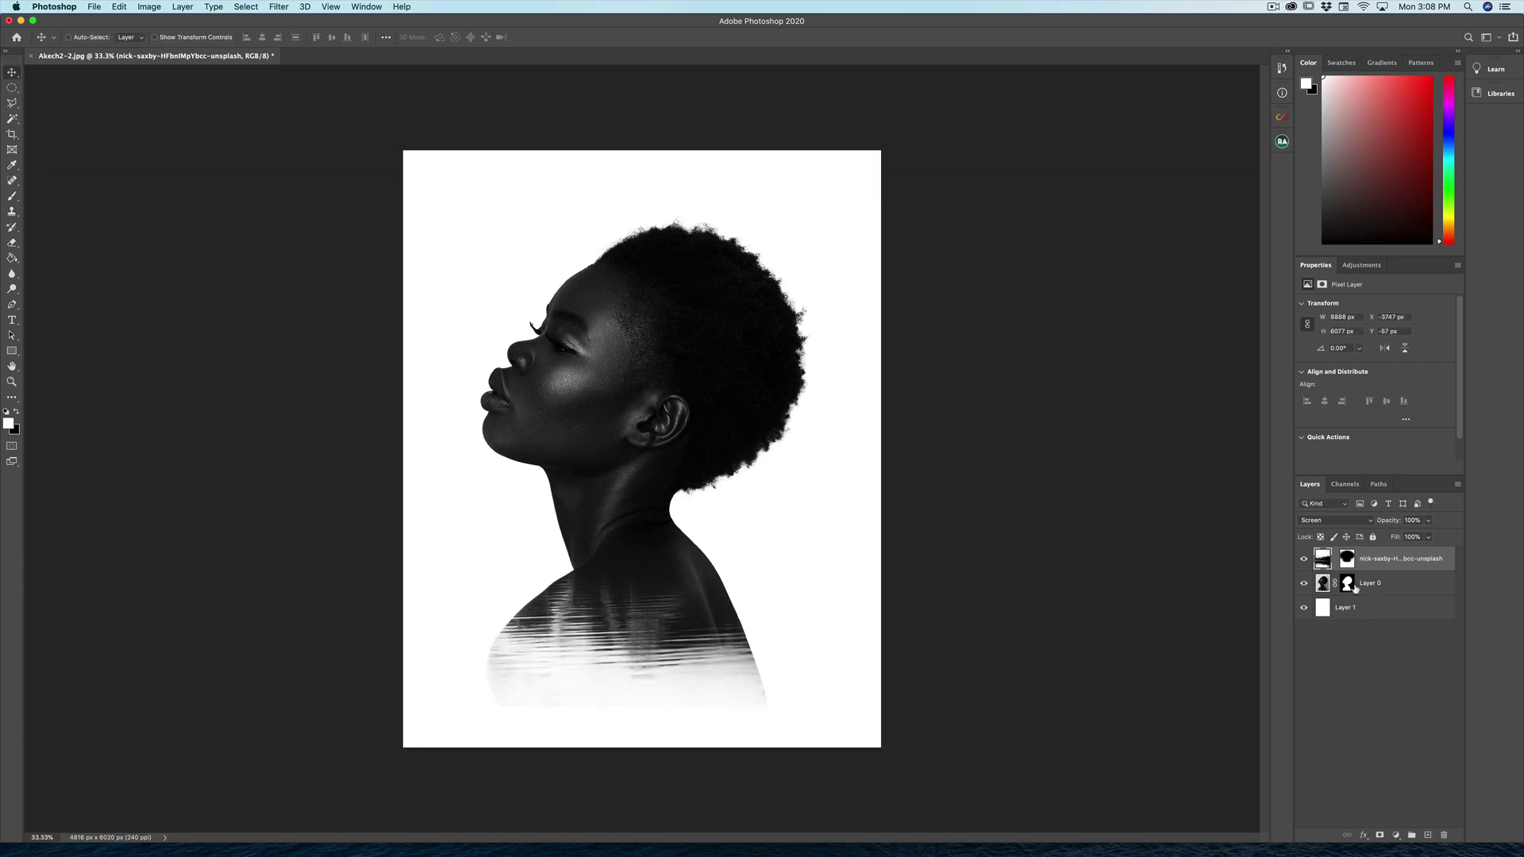
left_click(12, 289)
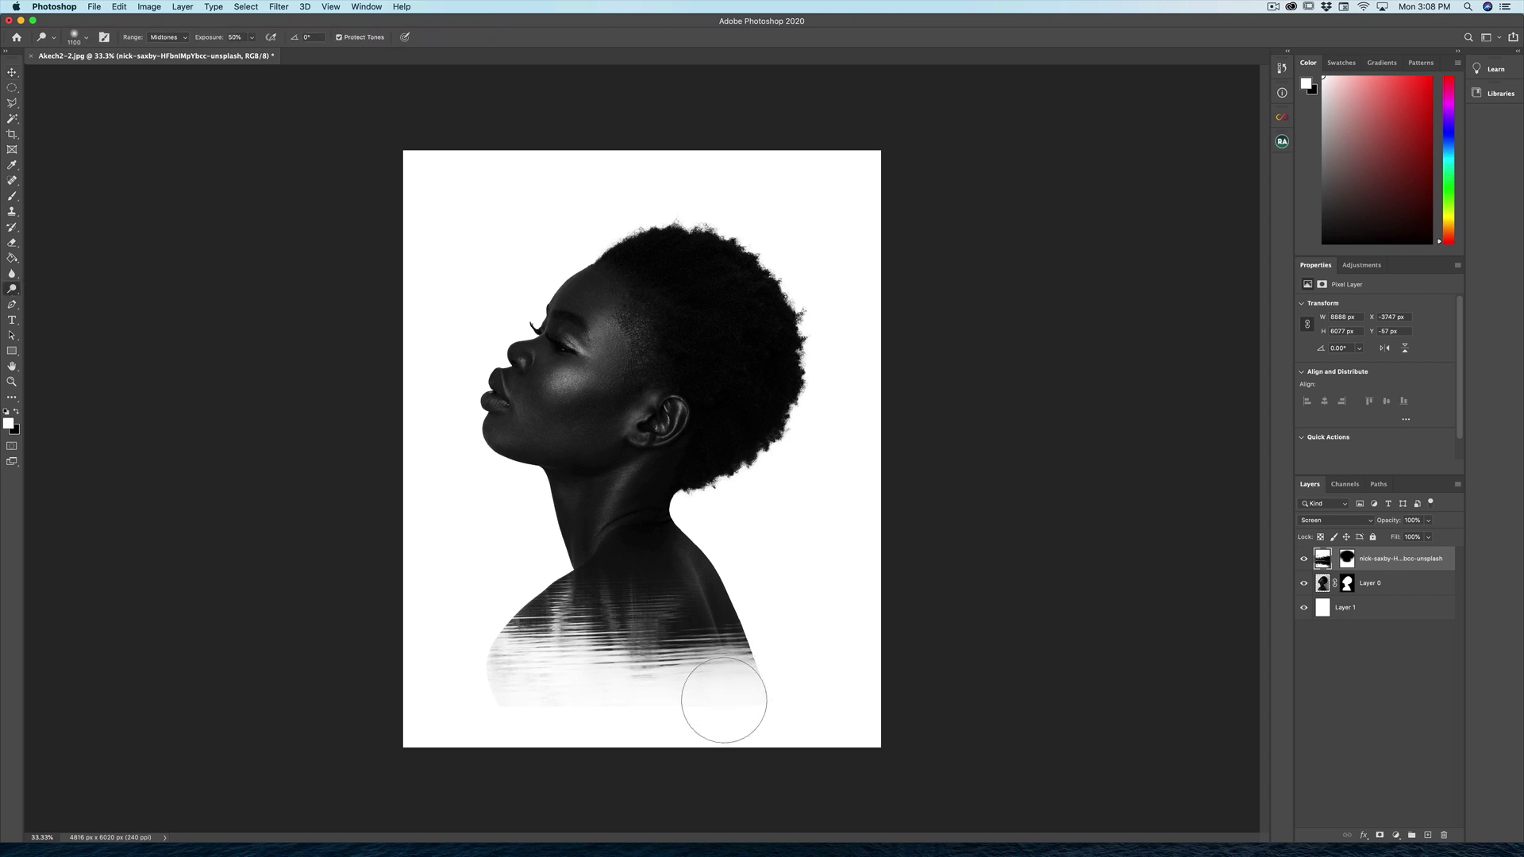
mouse_move(734, 701)
left_mouse_down()
mouse_move(516, 712)
mouse_move(627, 718)
mouse_move(503, 710)
mouse_move(455, 682)
mouse_move(512, 671)
mouse_move(476, 692)
mouse_move(817, 724)
mouse_move(621, 720)
mouse_move(794, 713)
mouse_move(675, 741)
mouse_move(629, 707)
left_mouse_up()
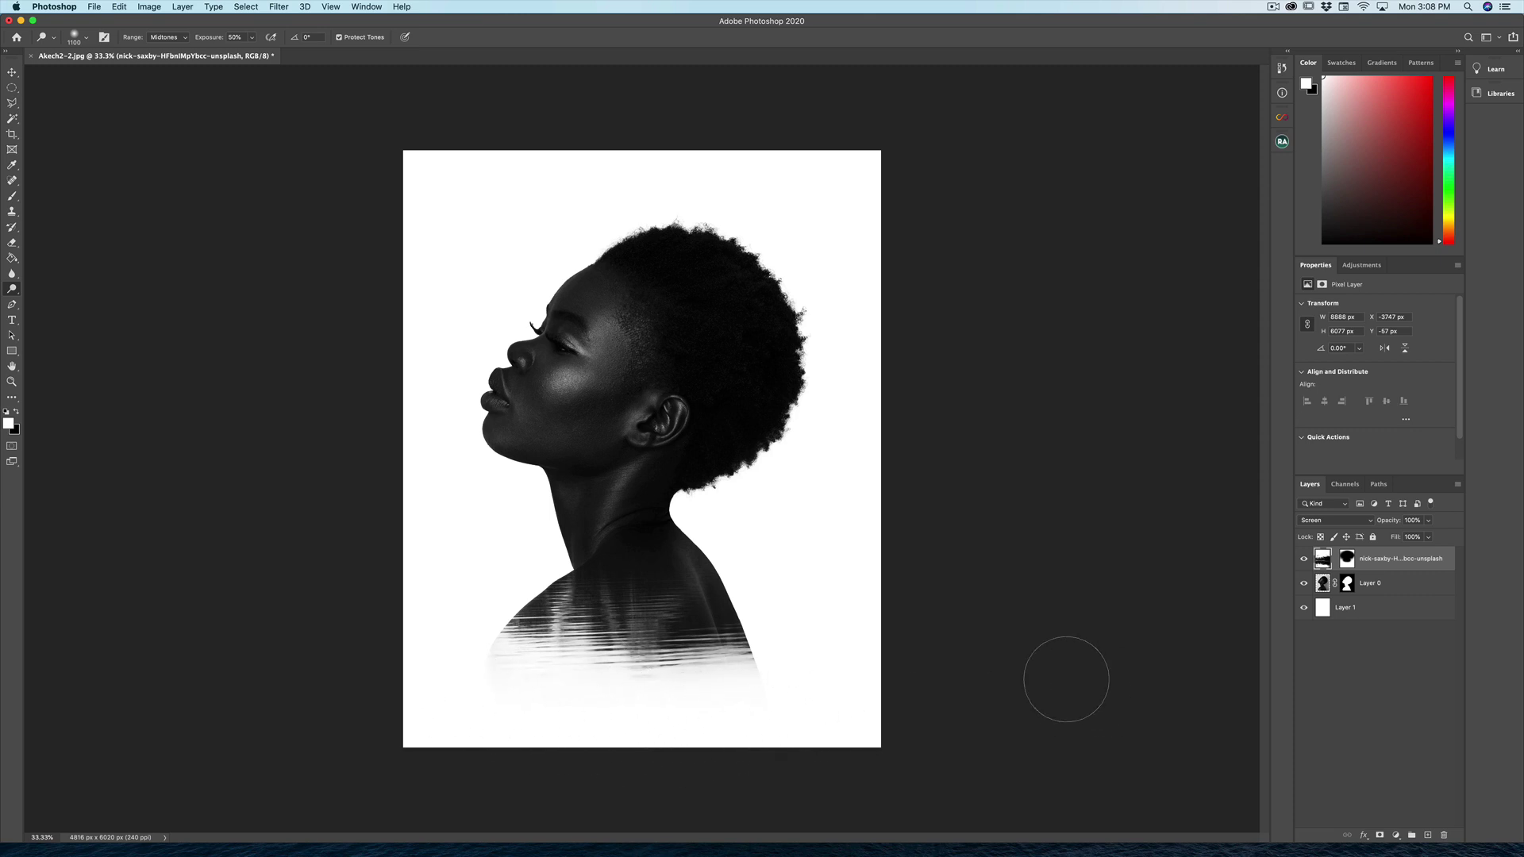
Place the misty forest photo into the portrait document.
key("F11")
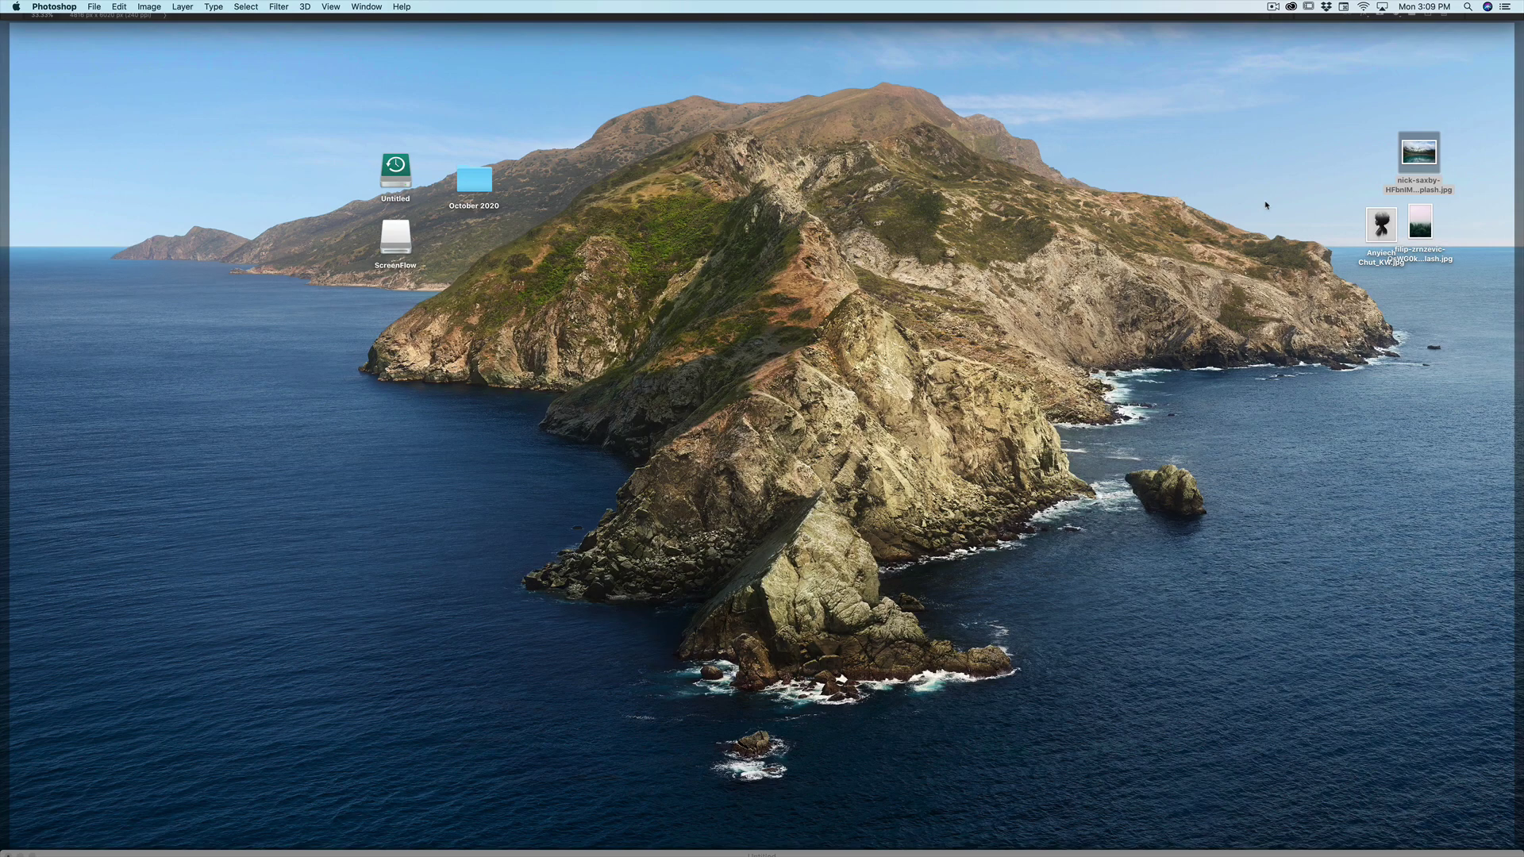
left_click_drag(1420, 226, 652, 316)
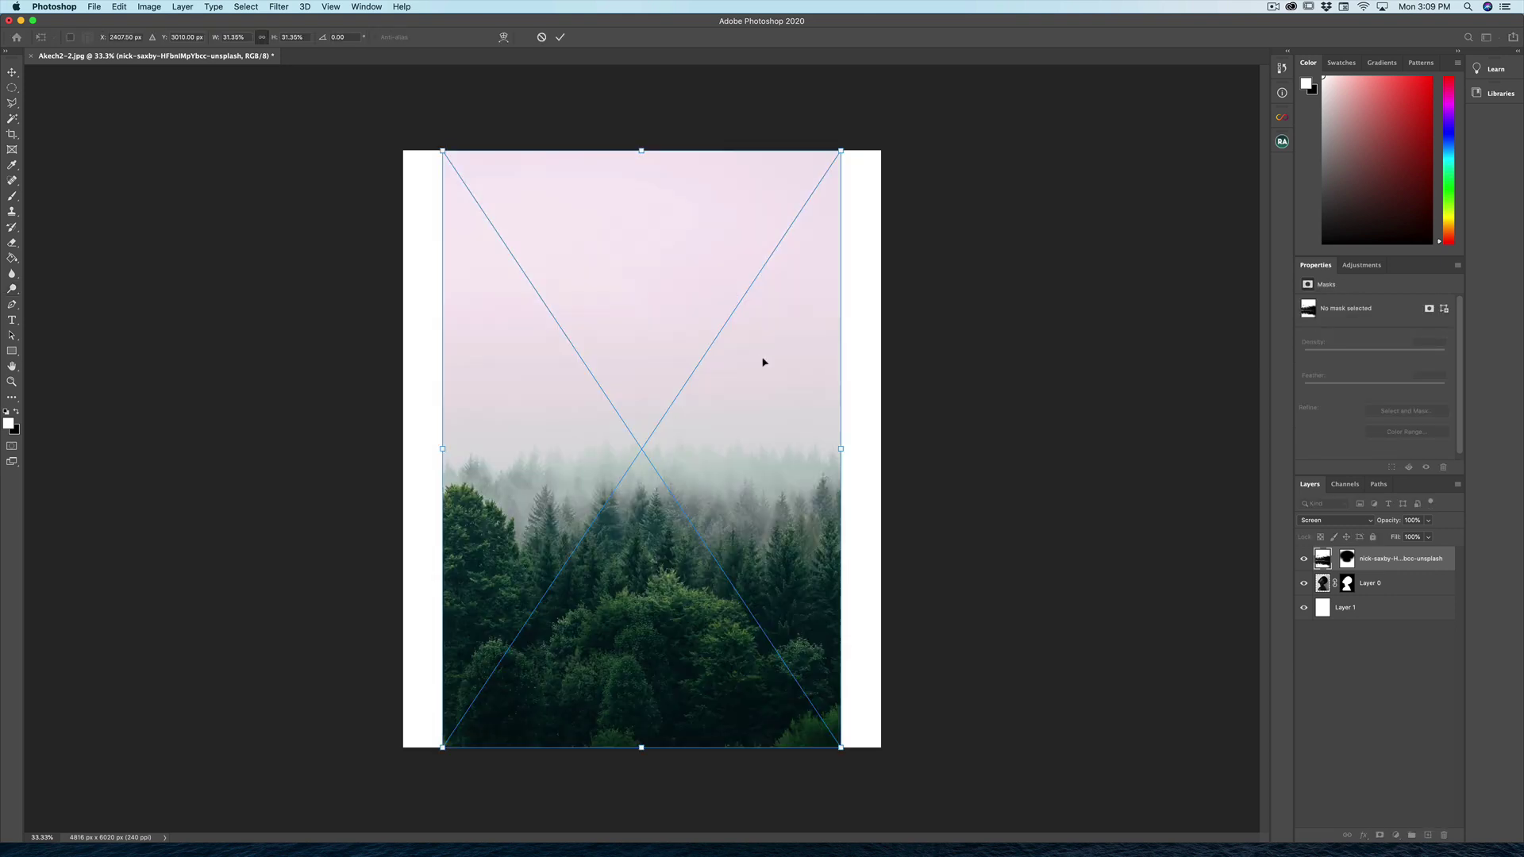
key("Return")
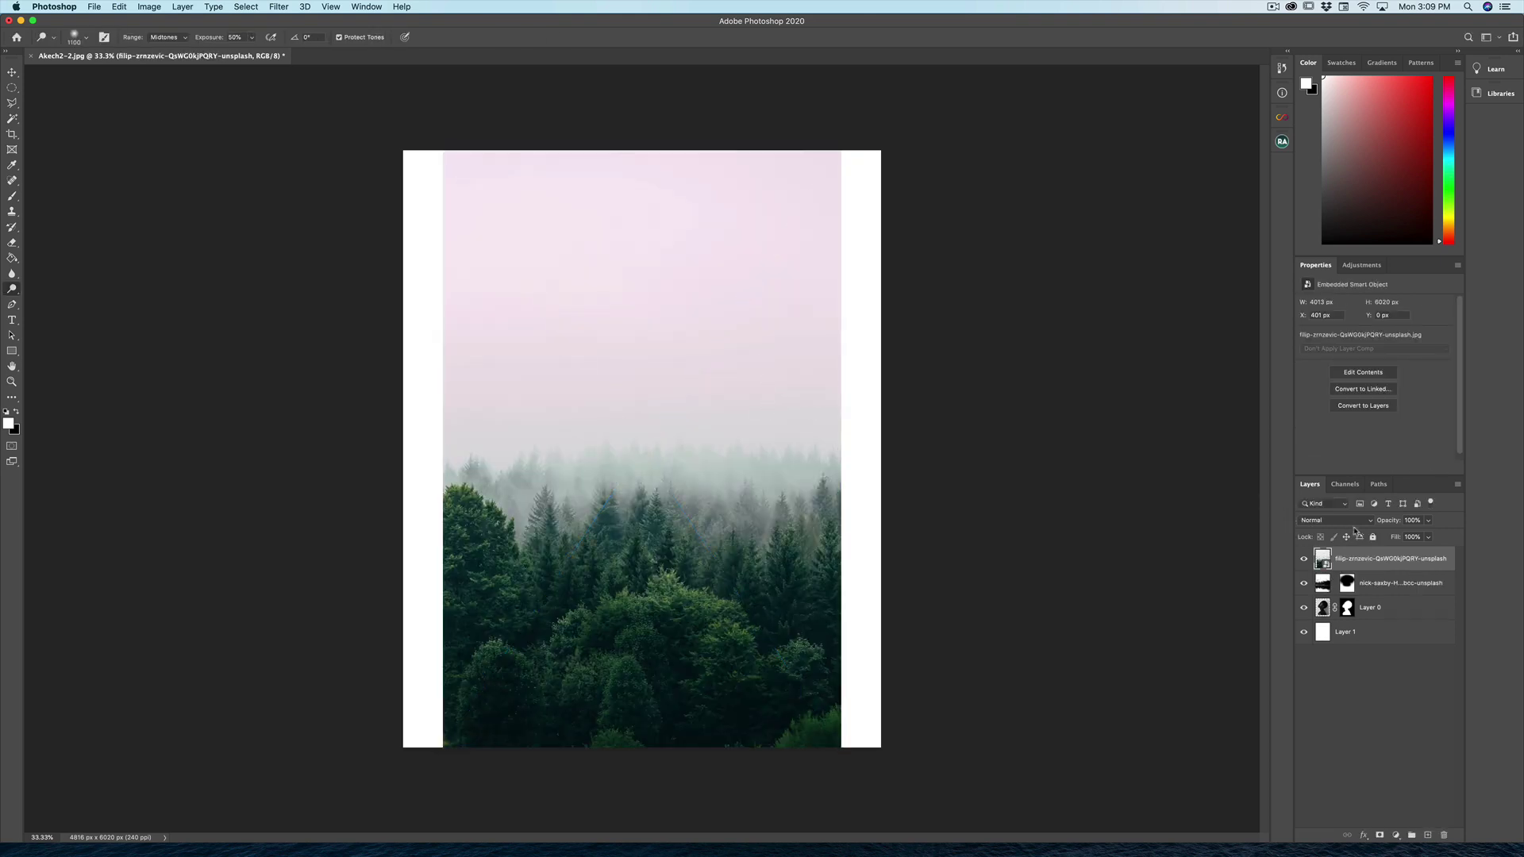
Set the forest layer to Screen blend mode and desaturate it to grey.
left_click(1321, 522)
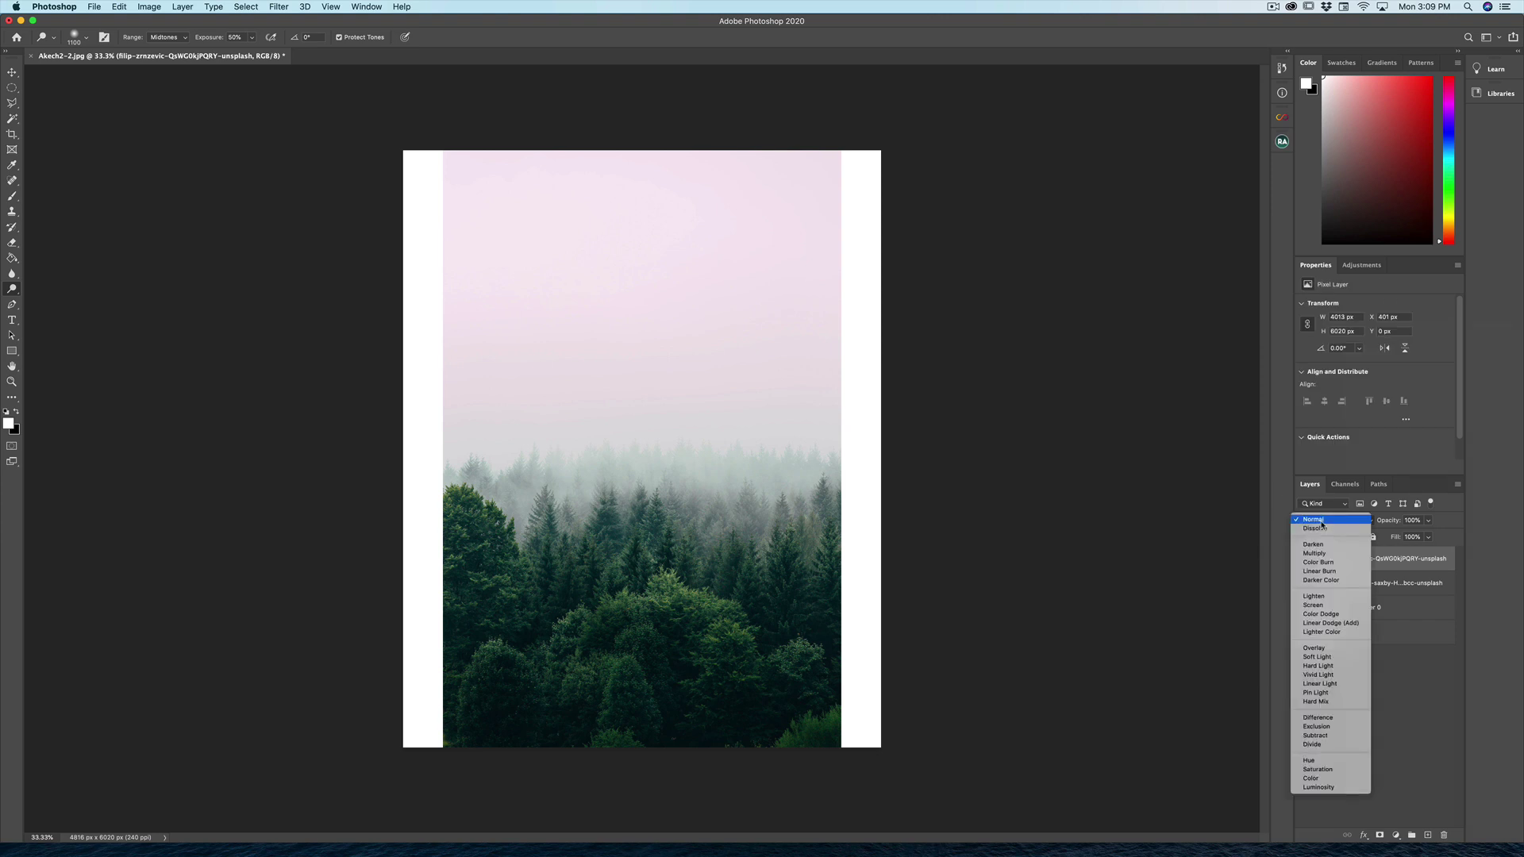
left_click(1347, 607)
left_click(148, 7)
mouse_move(169, 39)
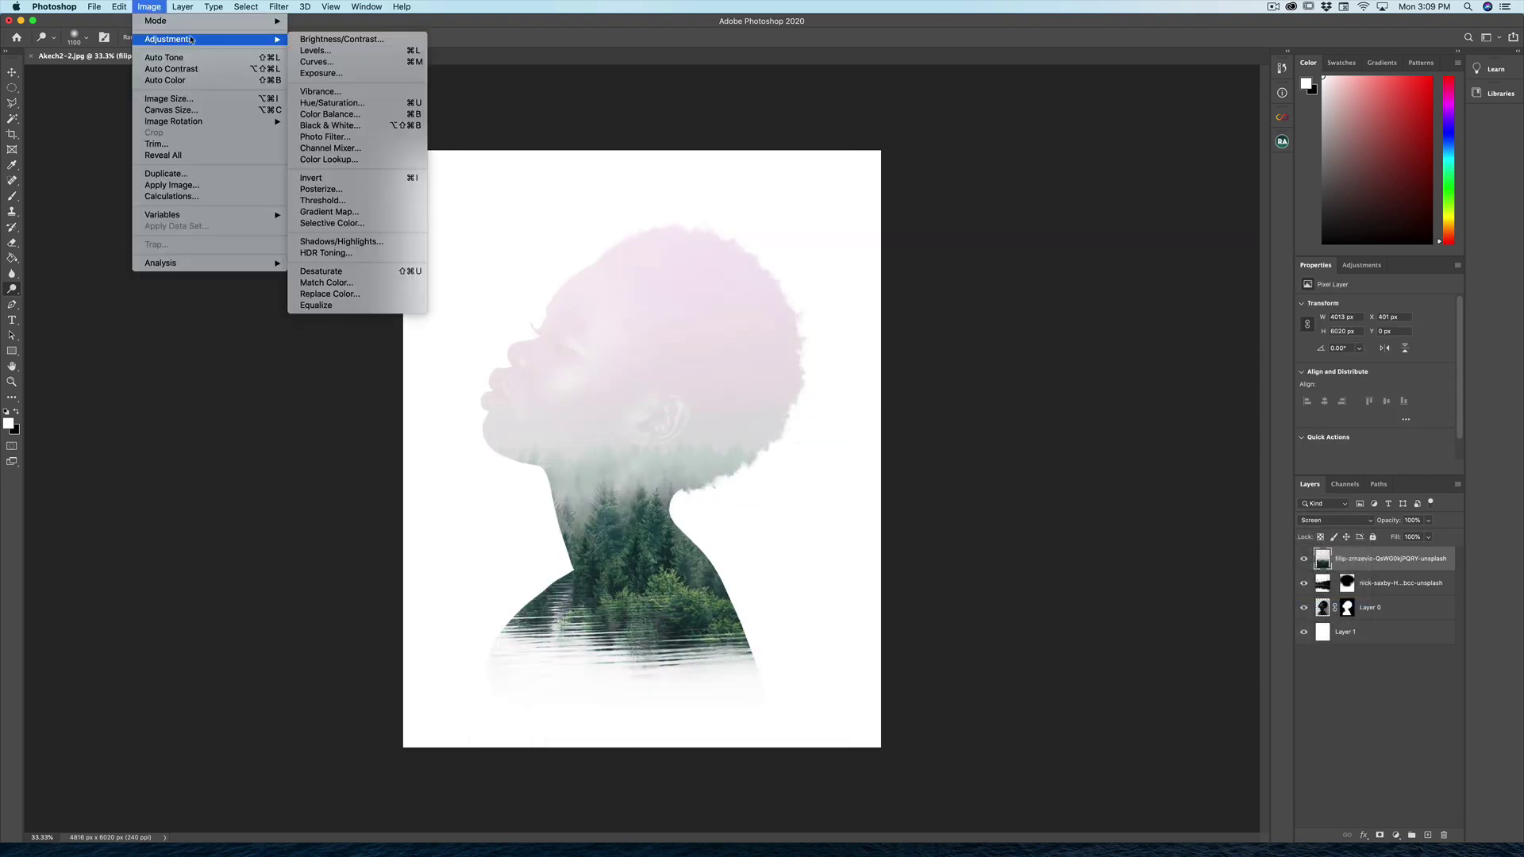
left_click(373, 270)
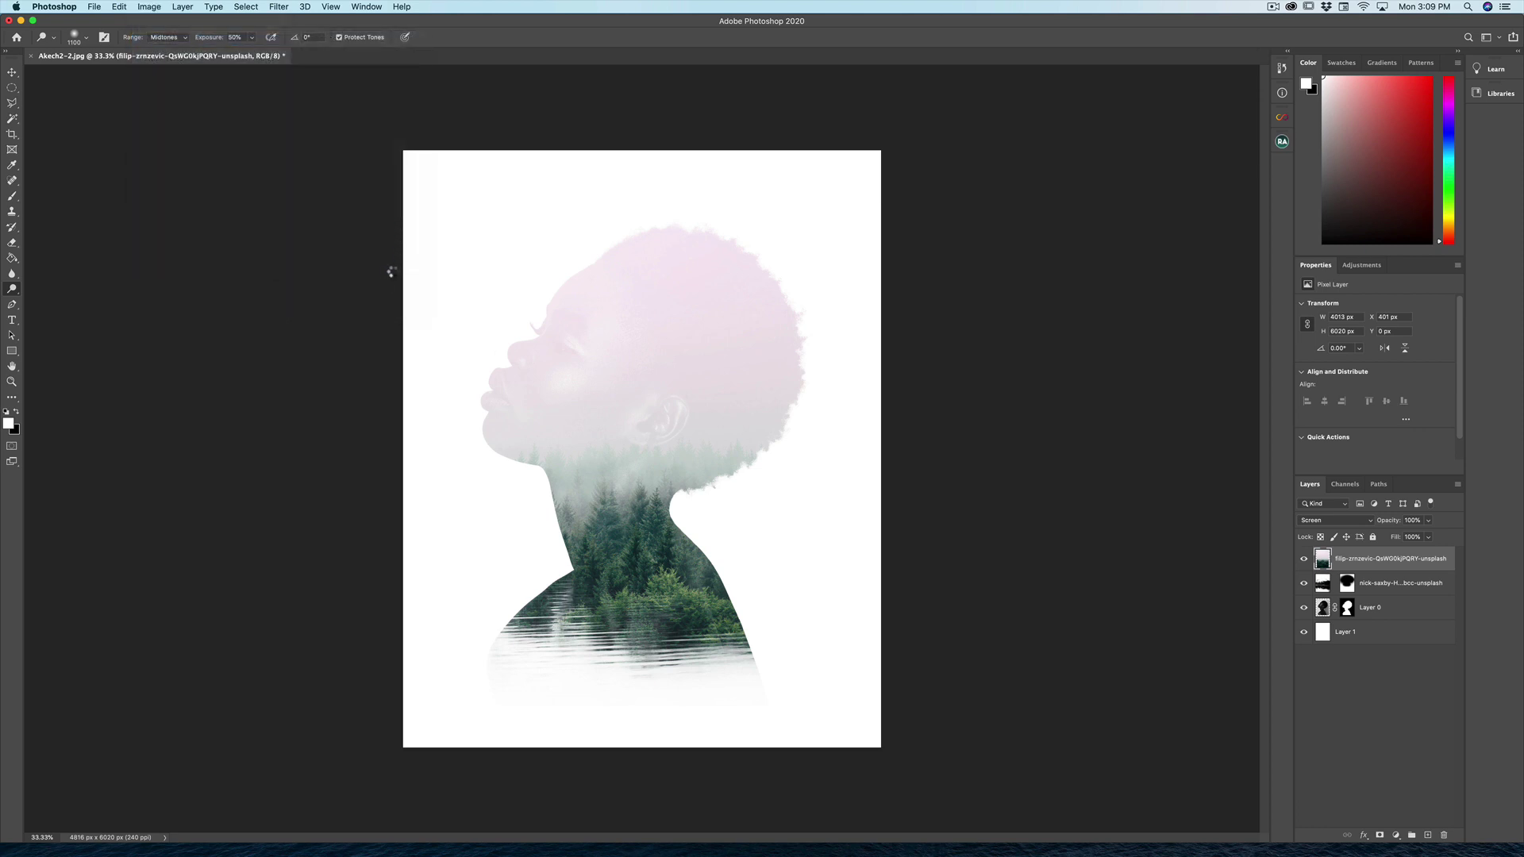
Move the forest up over the head, flip it horizontally, and reposition it.
left_click(13, 73)
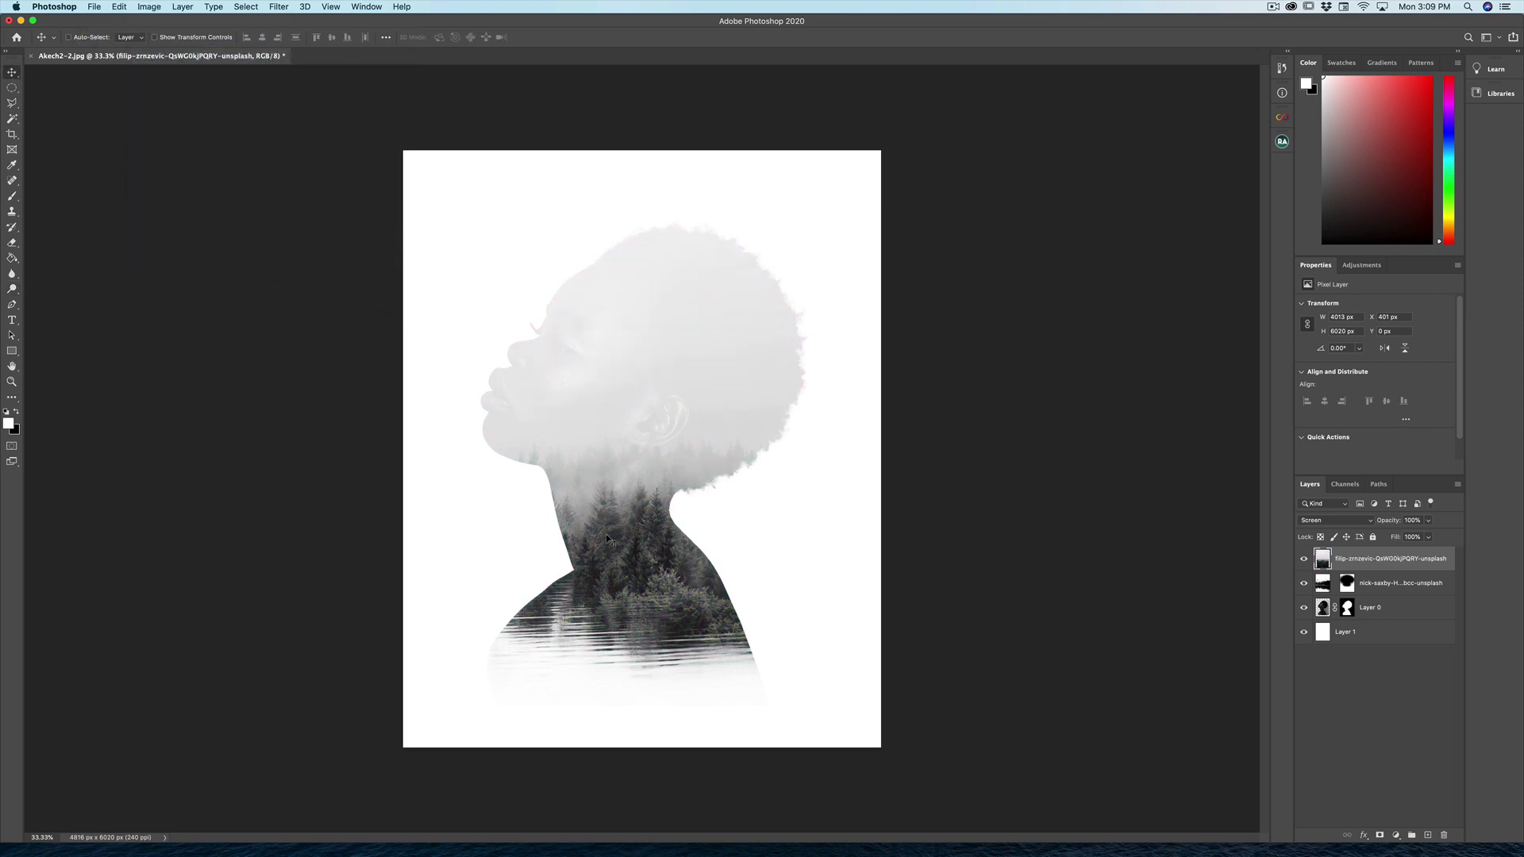
left_click_drag(608, 540, 592, 343)
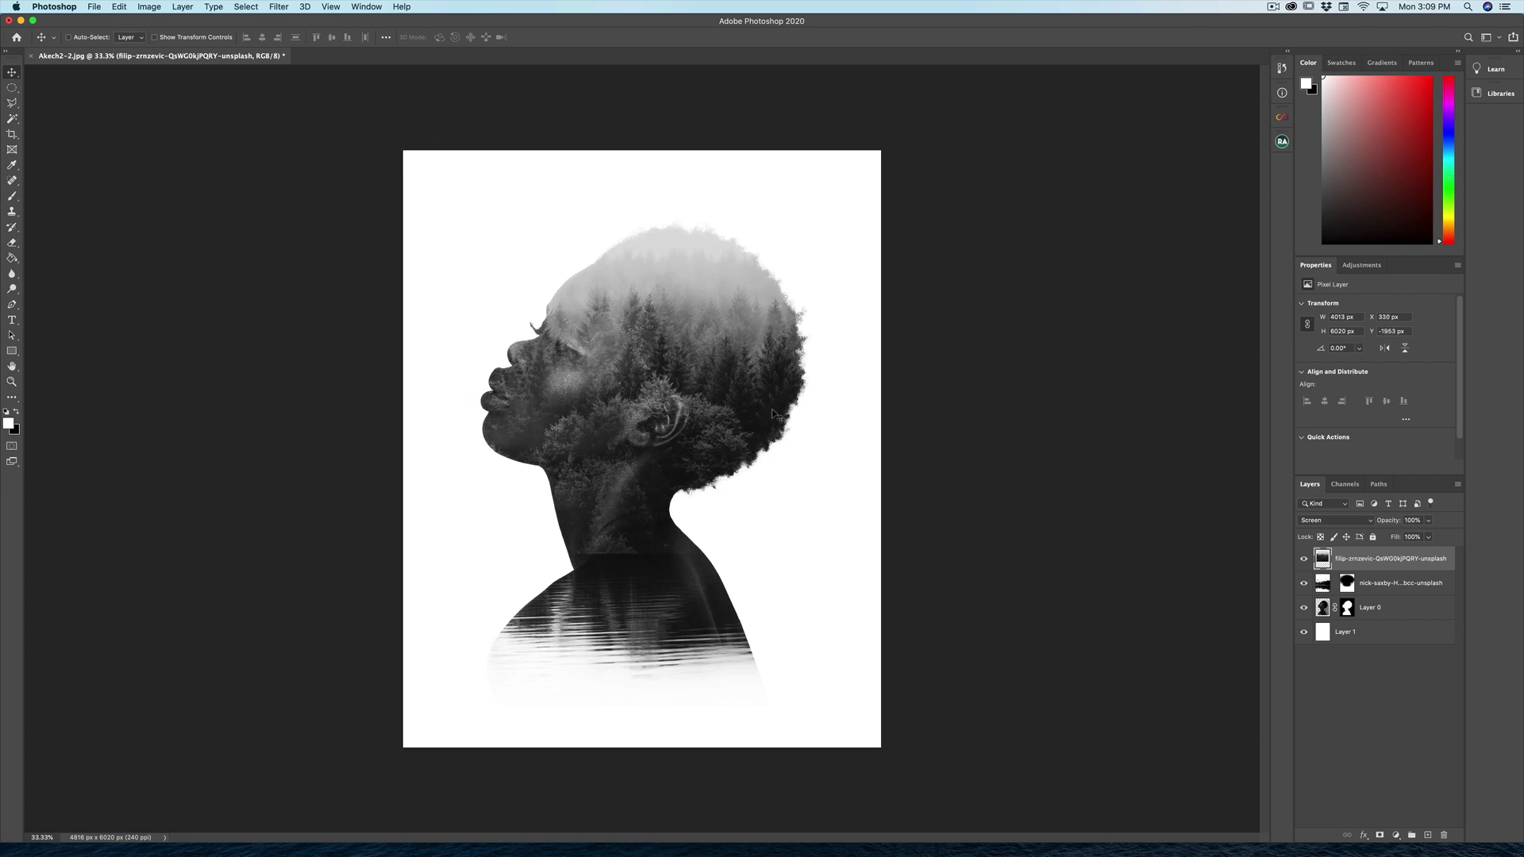
left_click(119, 7)
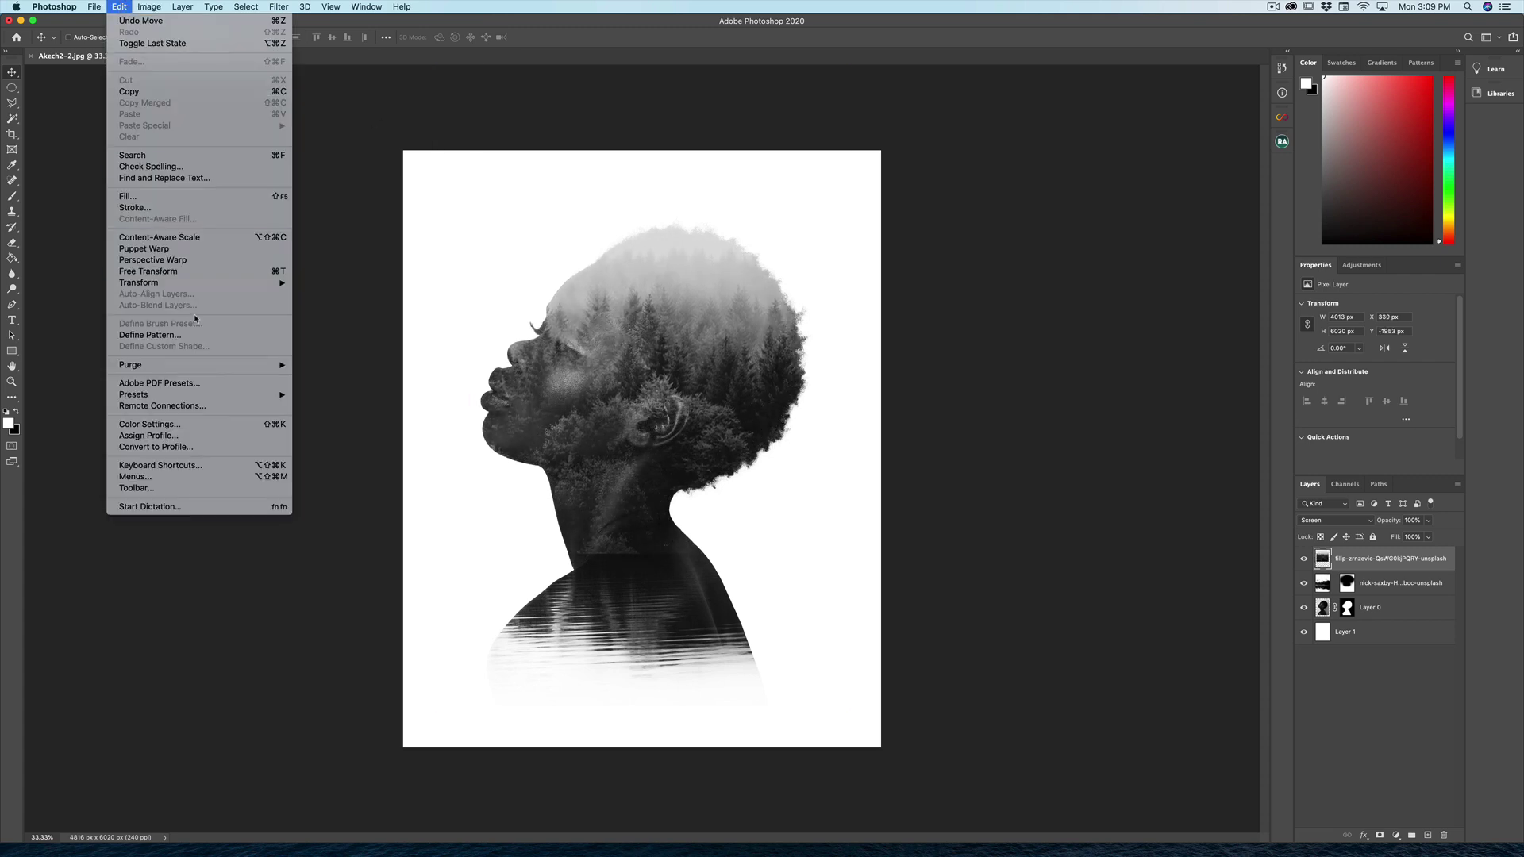
mouse_move(198, 283)
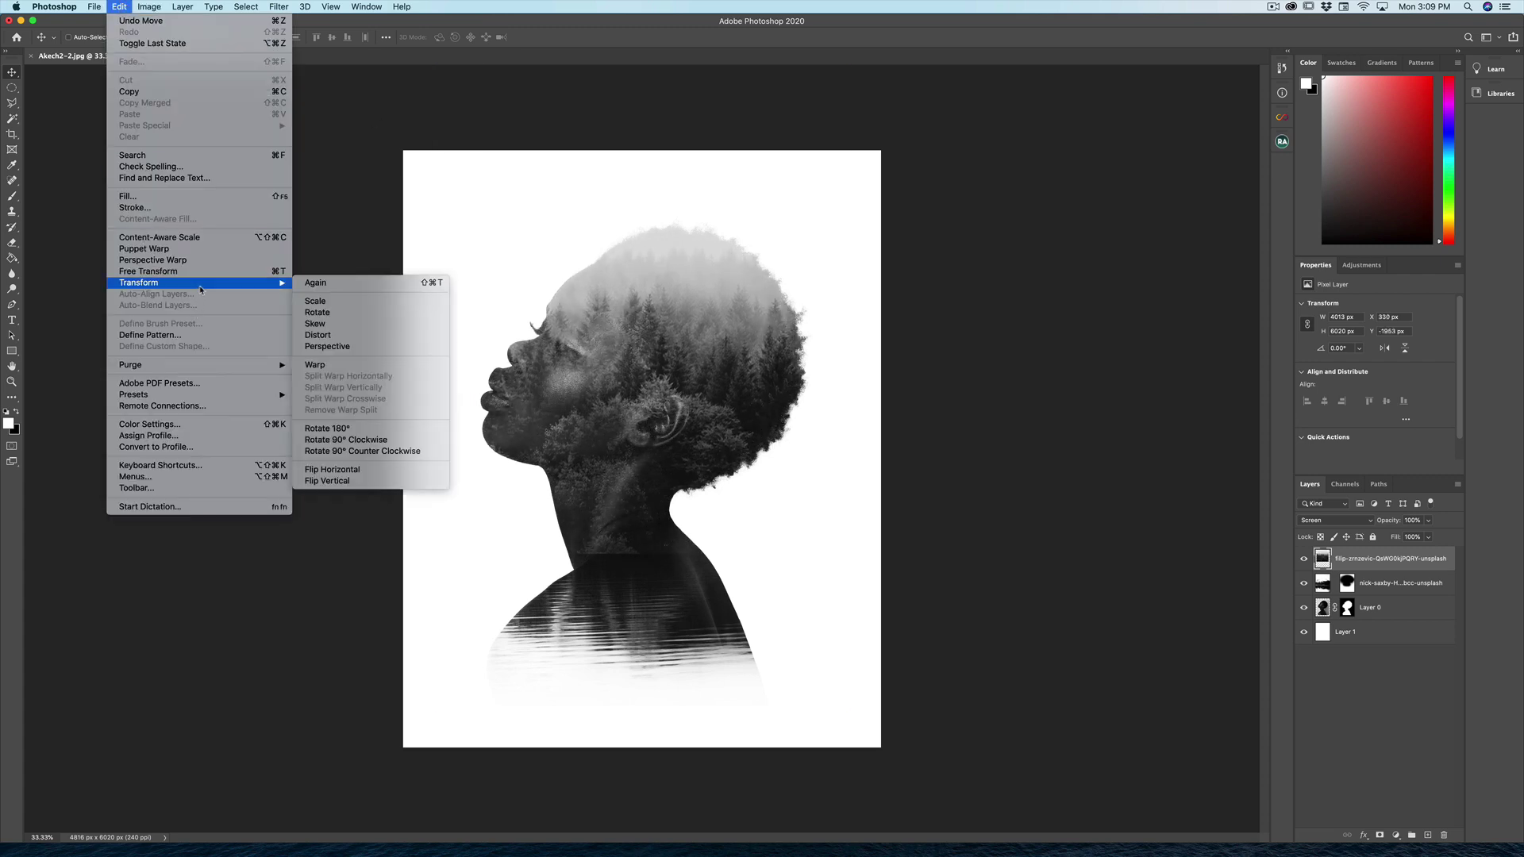
left_click(357, 469)
left_click_drag(671, 351, 800, 413)
Apply Curves to the forest layer with darker shadows and lifted highlights, then nudge it up-left.
left_click(149, 6)
mouse_move(198, 39)
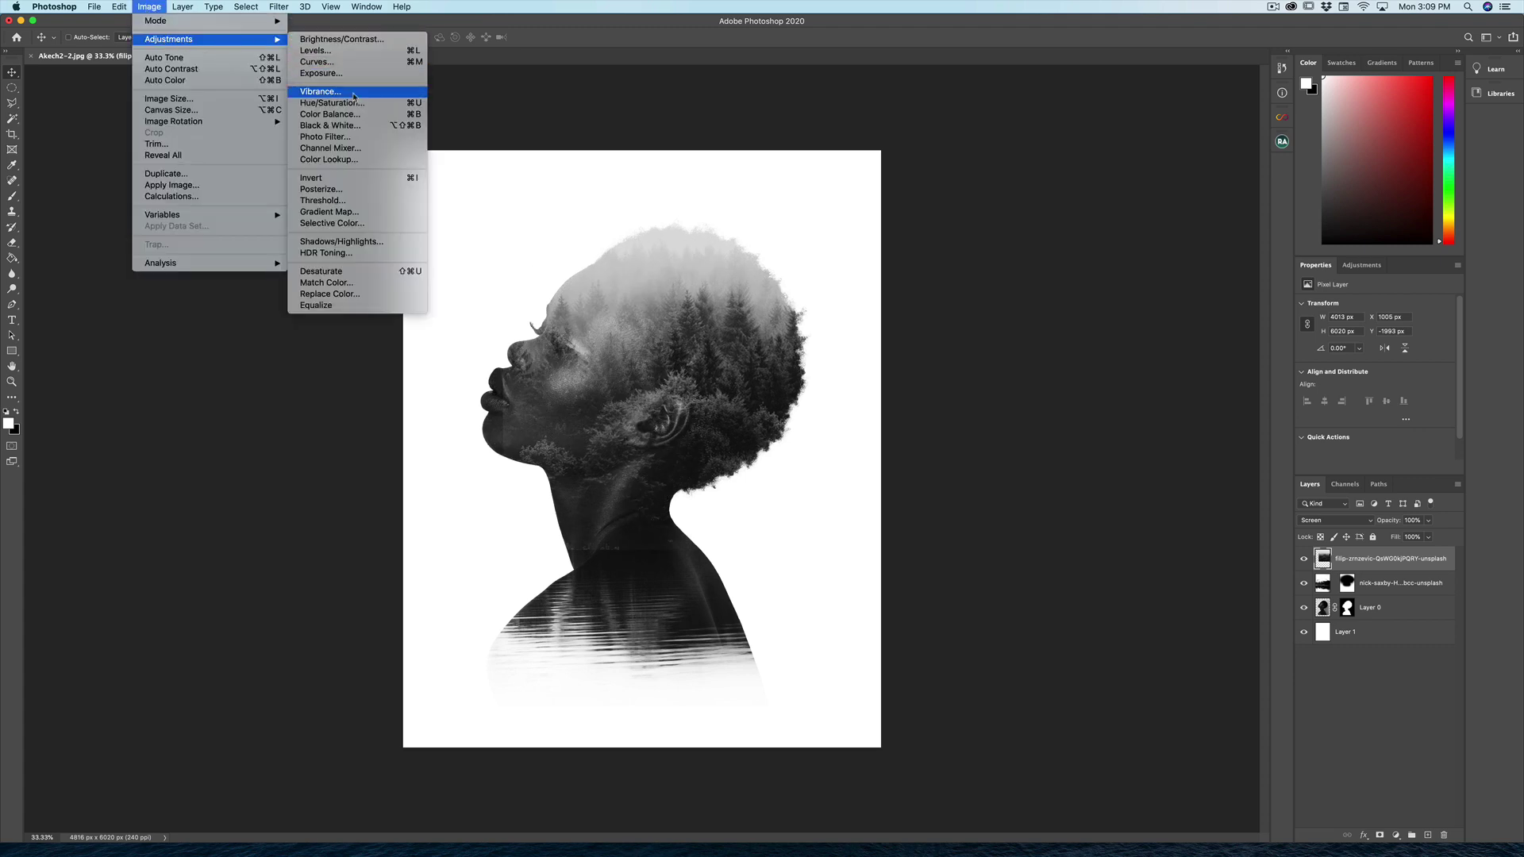
left_click(317, 61)
left_click_drag(745, 264, 747, 277)
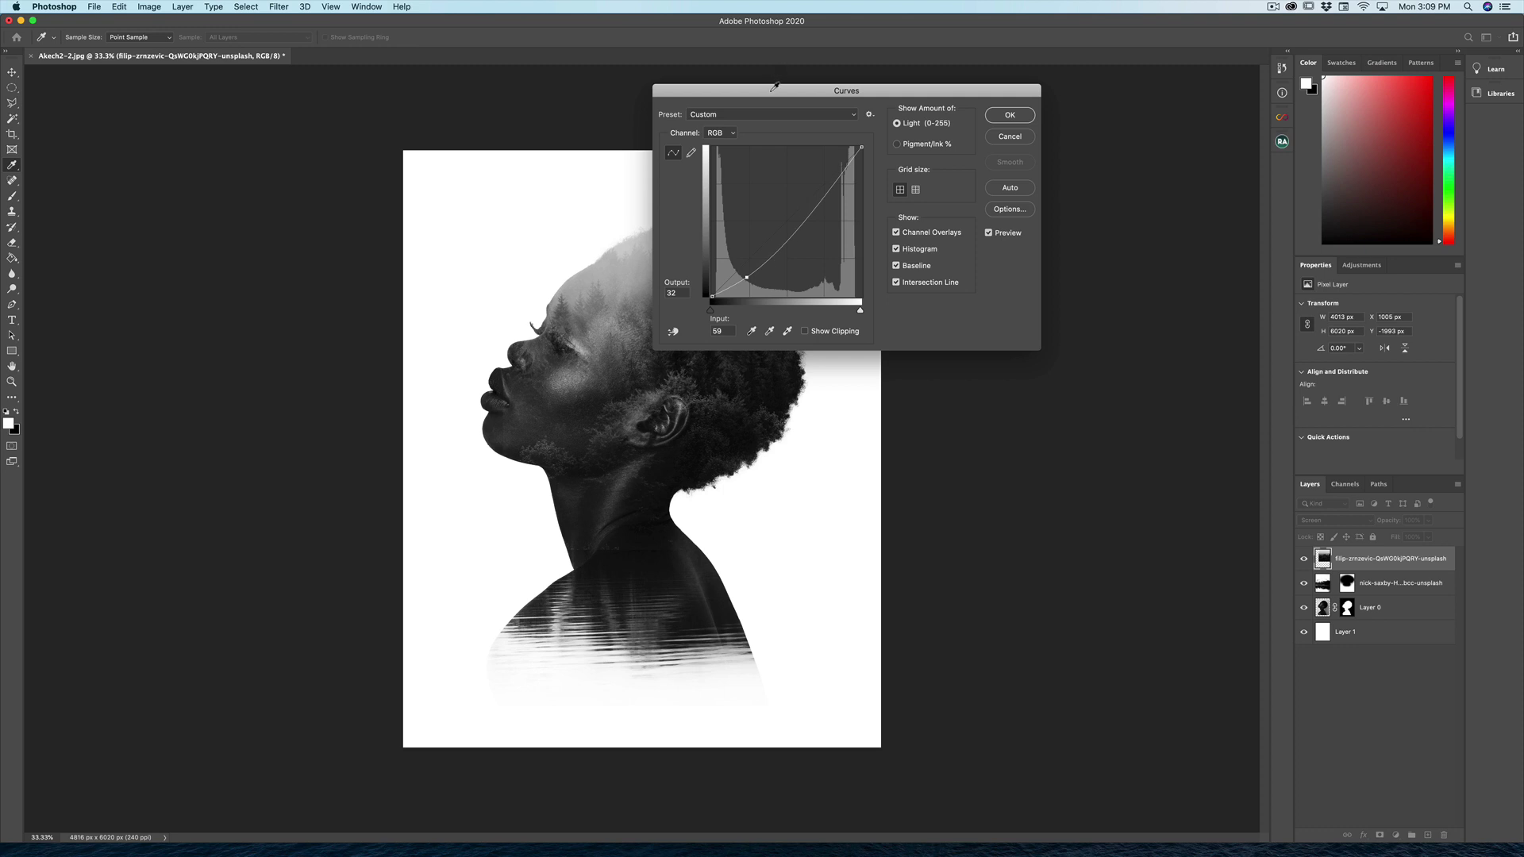
left_click_drag(775, 88, 997, 94)
left_click_drag(1060, 188, 1055, 179)
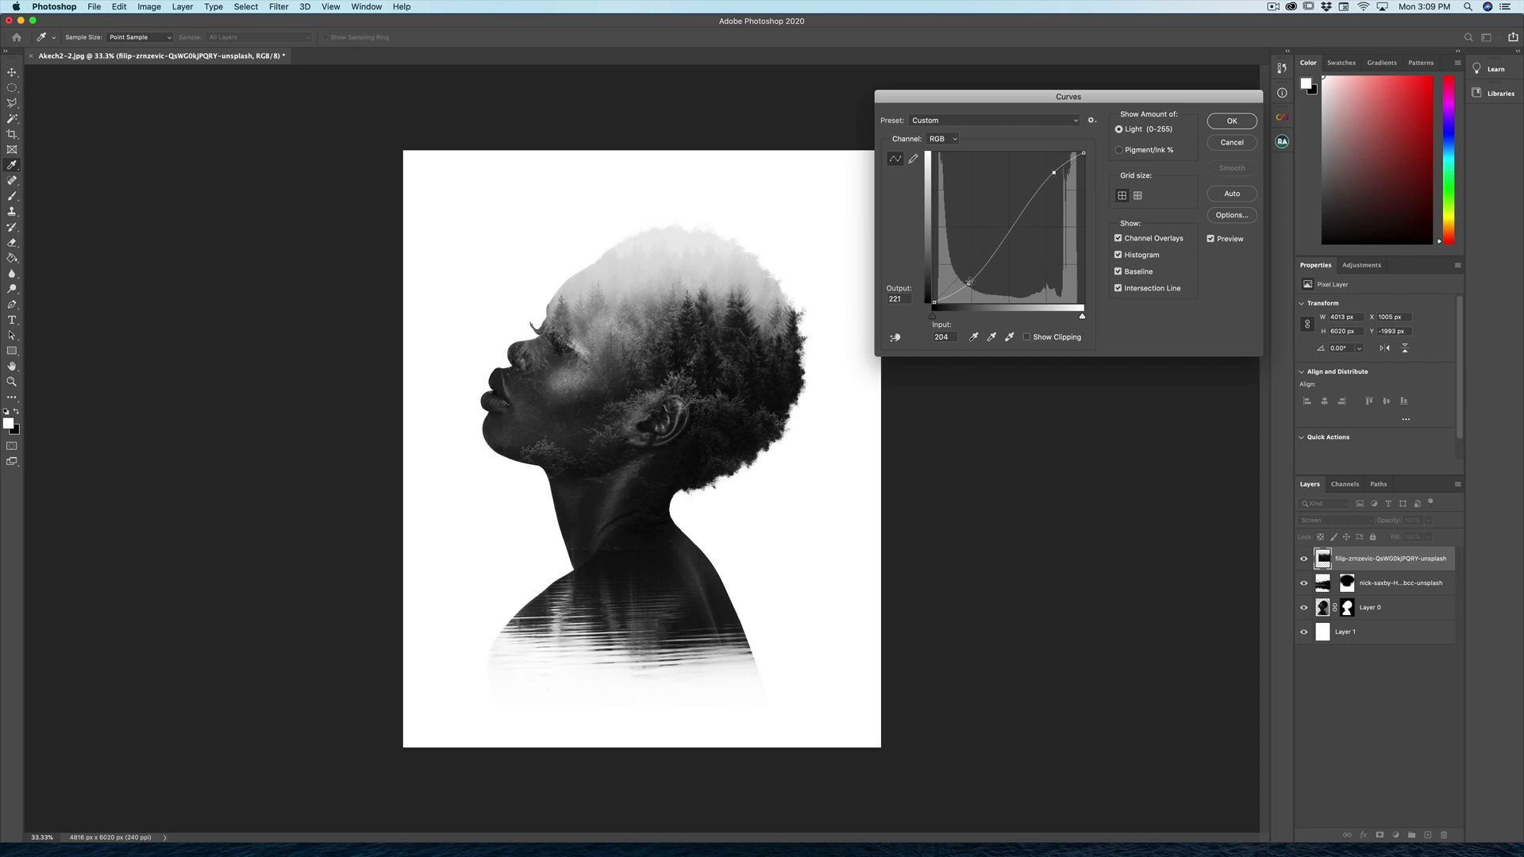
left_click(1231, 120)
key("v")
left_click_drag(758, 393, 726, 362)
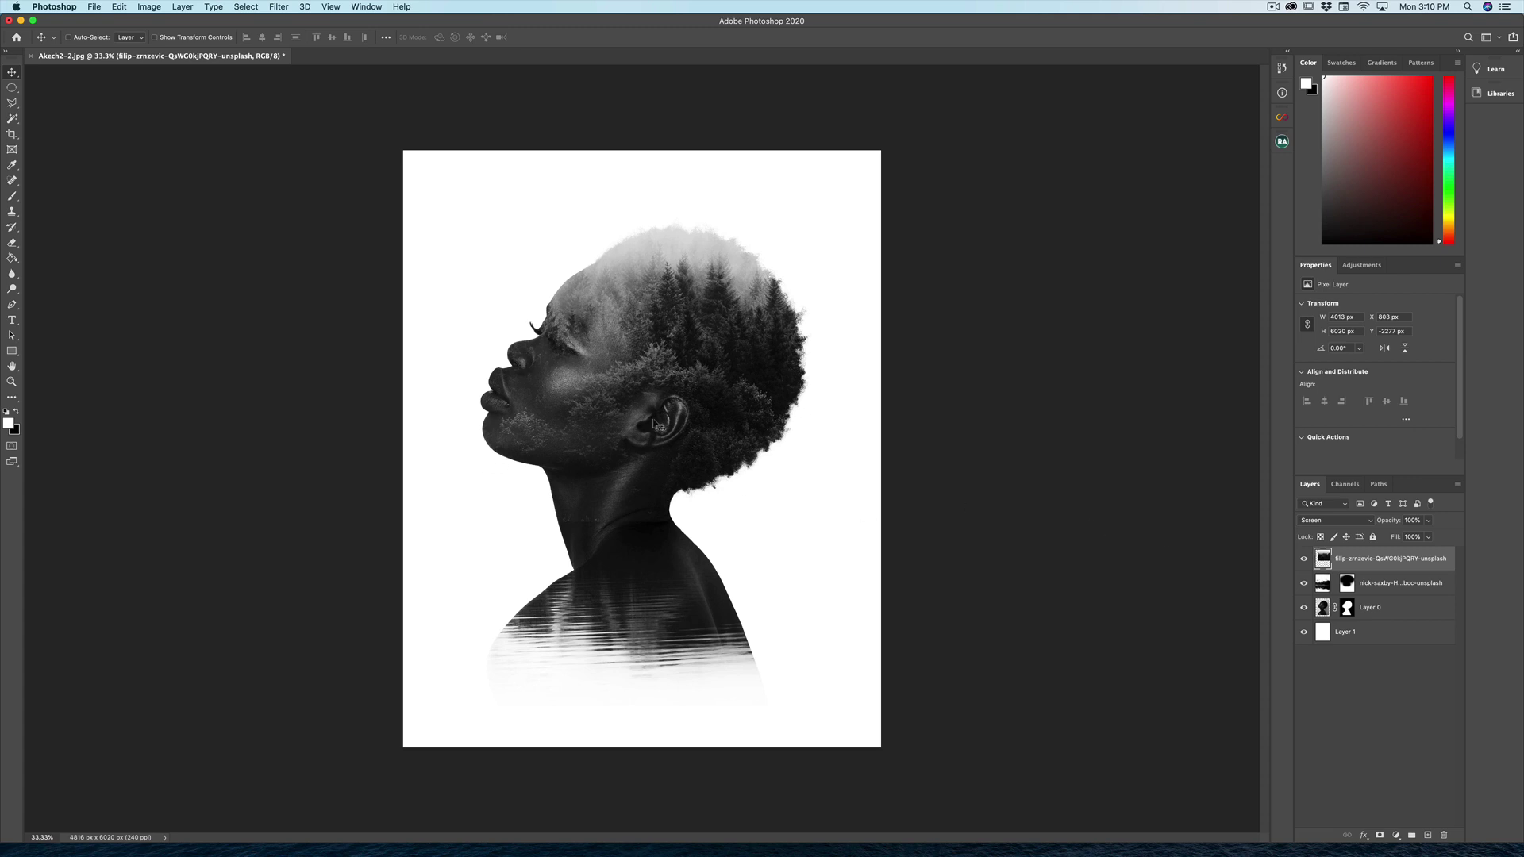
Add a forest layer mask and paint black at 26% opacity over forehead, eye and nose.
left_click(1379, 836)
left_click(12, 196)
left_click(269, 37)
left_click(517, 315)
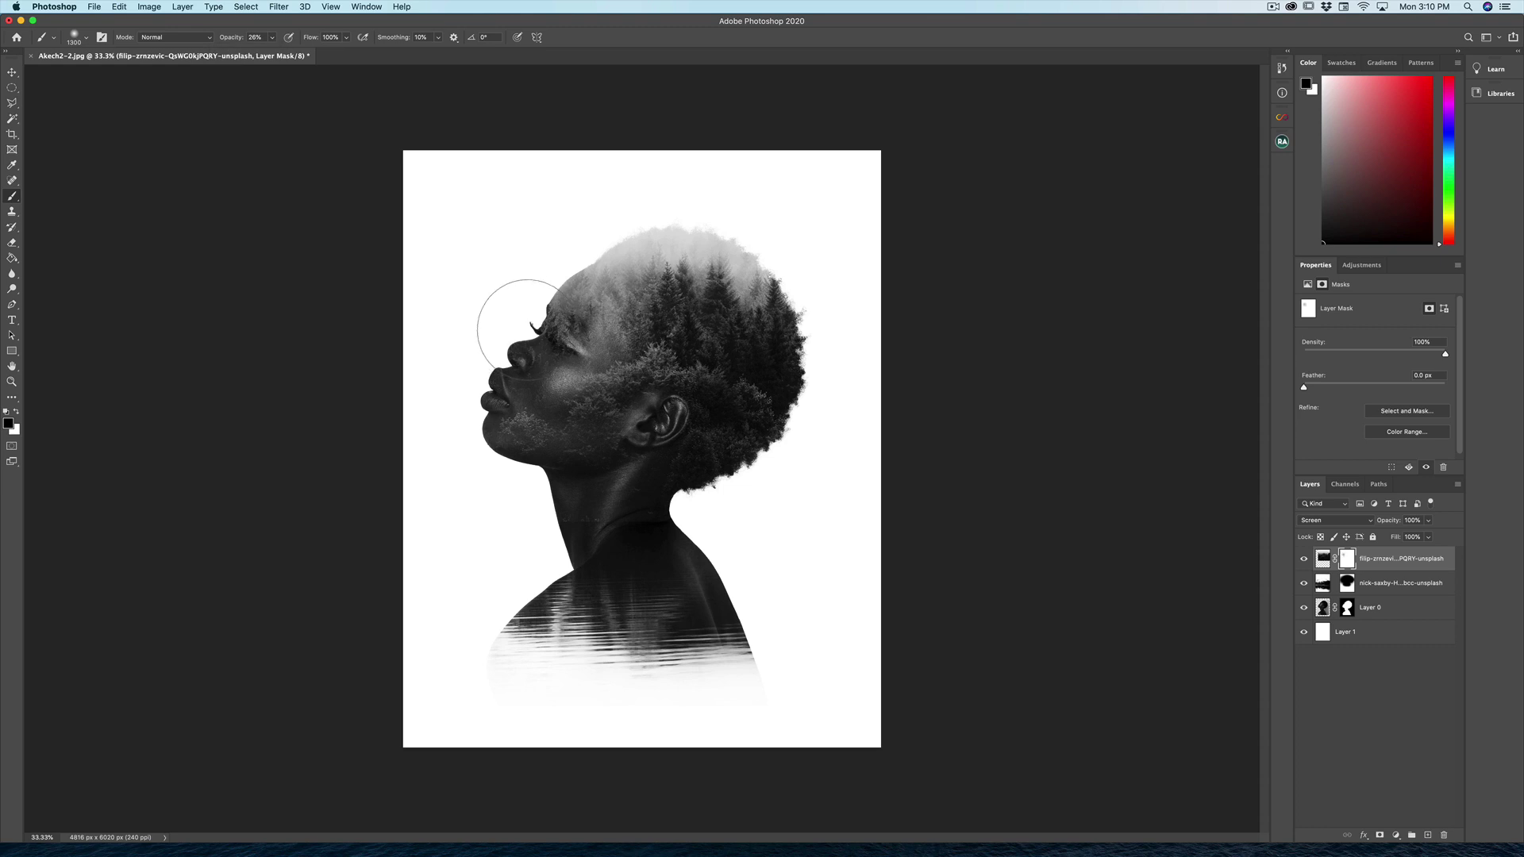
mouse_move(546, 340)
left_mouse_down()
mouse_move(516, 337)
mouse_move(523, 365)
mouse_move(502, 384)
mouse_move(529, 435)
mouse_move(551, 437)
mouse_move(496, 421)
mouse_move(533, 419)
mouse_move(476, 417)
mouse_move(508, 437)
mouse_move(593, 396)
mouse_move(552, 519)
mouse_move(566, 526)
mouse_move(510, 527)
mouse_move(631, 522)
mouse_move(492, 493)
mouse_move(614, 463)
mouse_move(487, 354)
mouse_move(526, 278)
mouse_move(538, 284)
mouse_move(510, 262)
mouse_move(584, 441)
mouse_move(627, 432)
mouse_move(704, 461)
left_mouse_up()
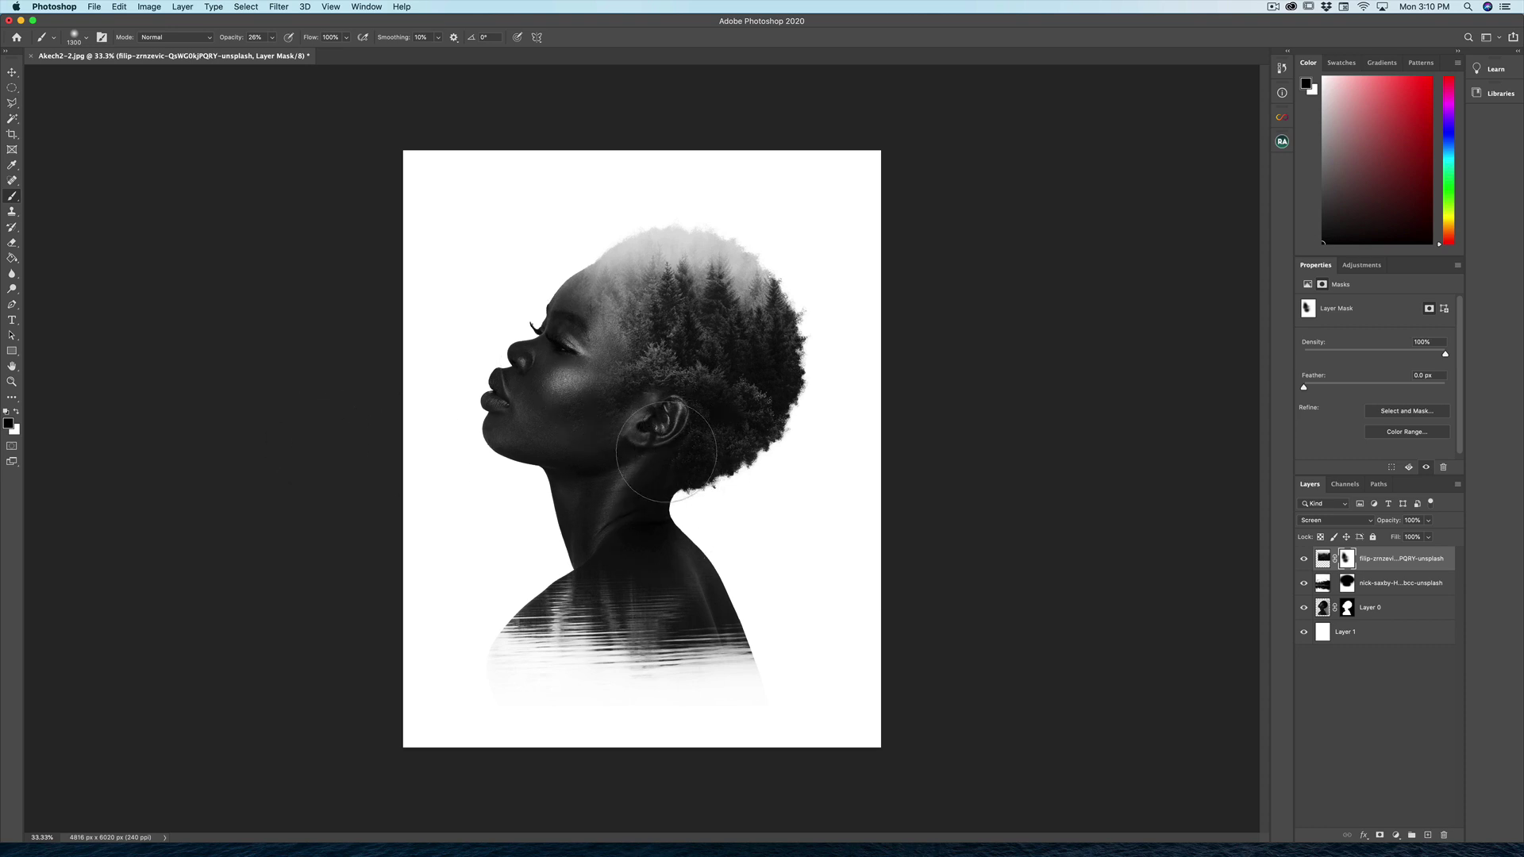
Zoom out to the whole canvas and select the white background Layer 1.
key("super+minus")
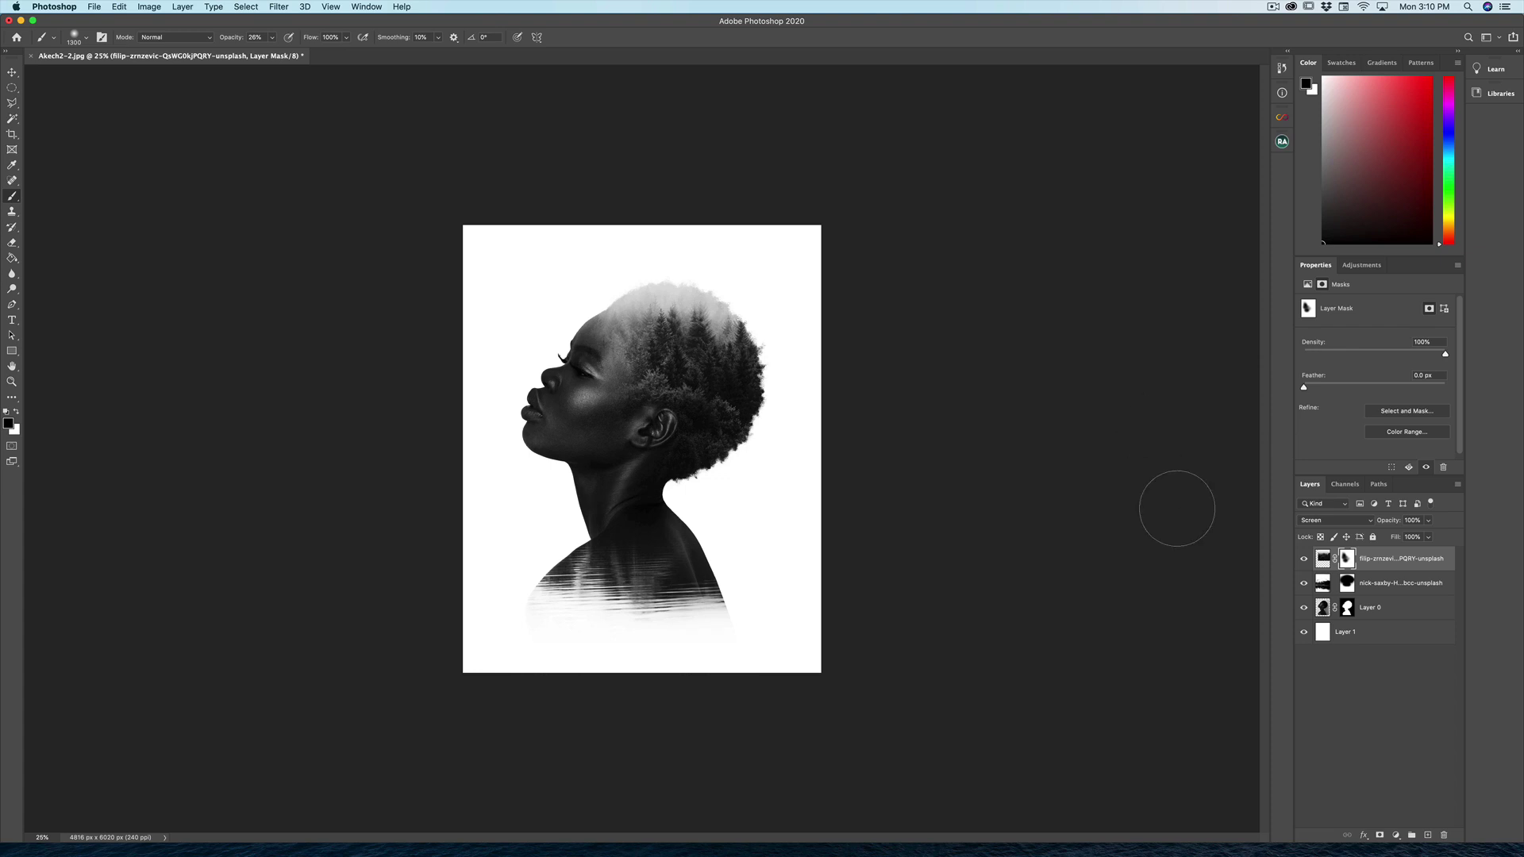
left_click(1366, 636)
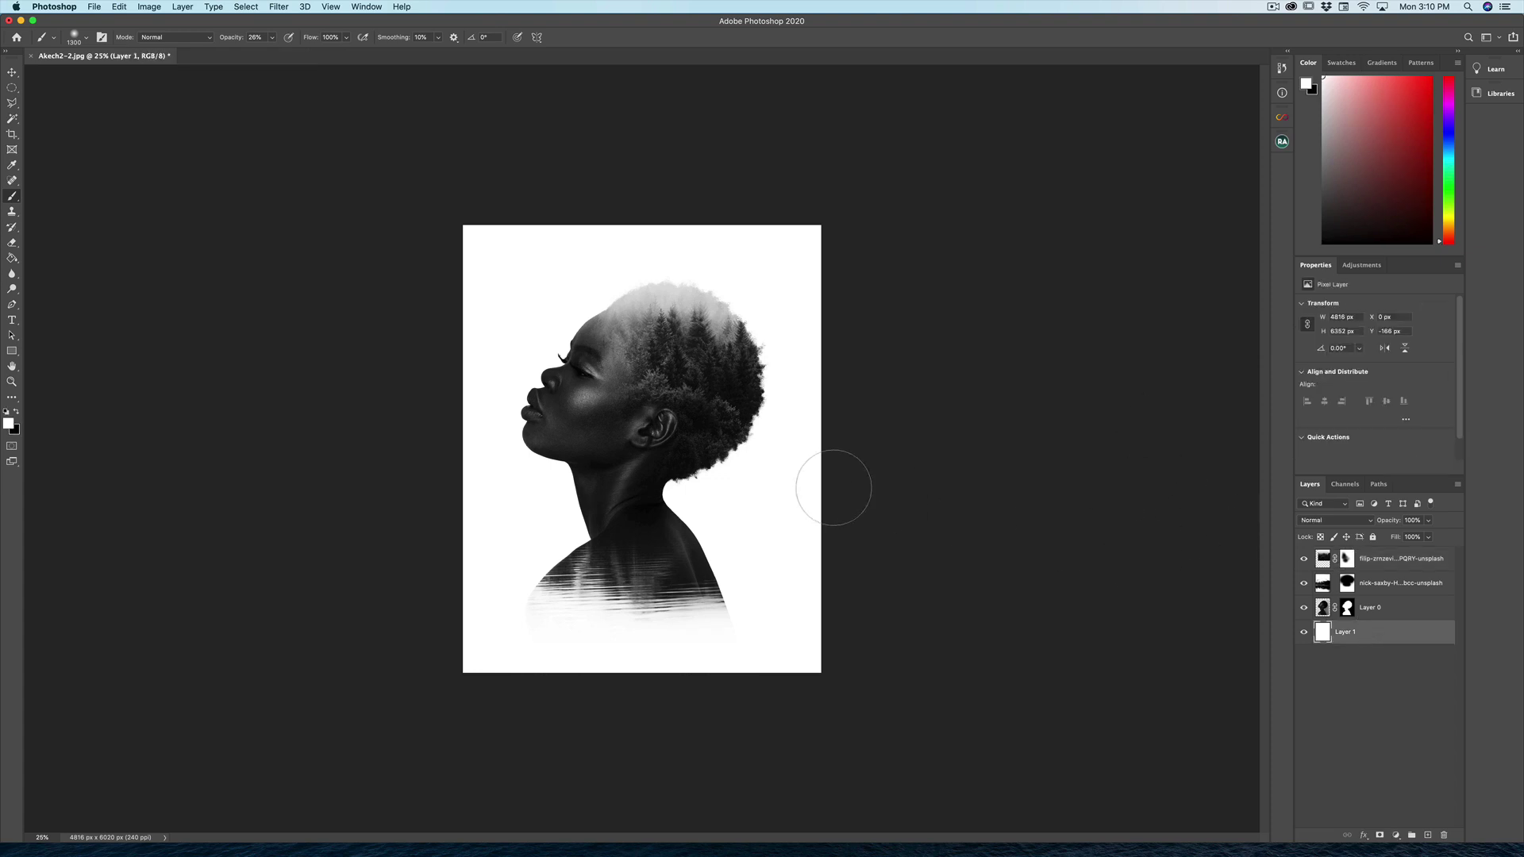
key("m")
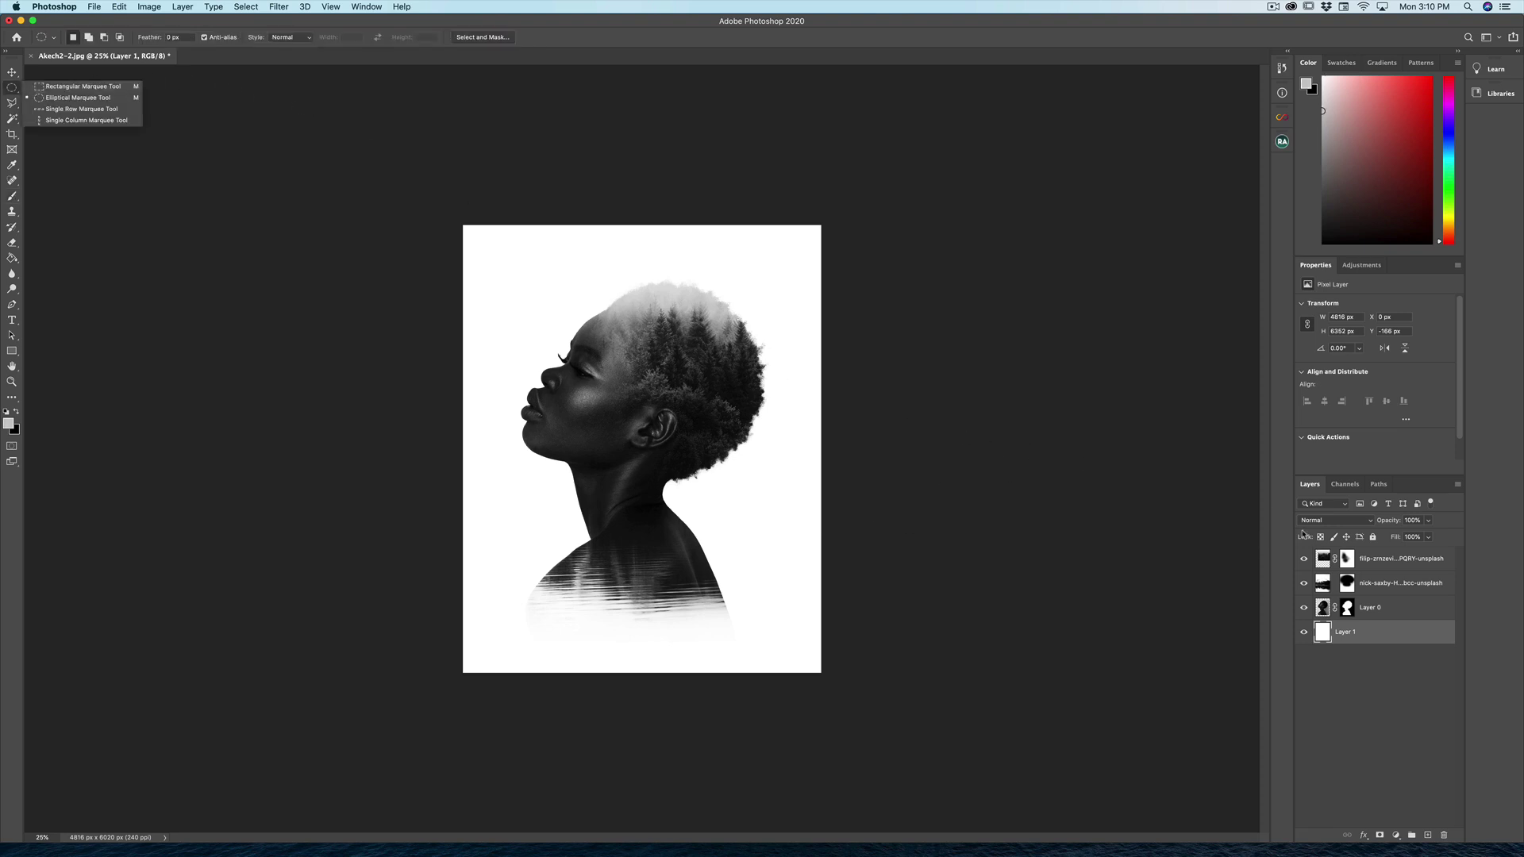